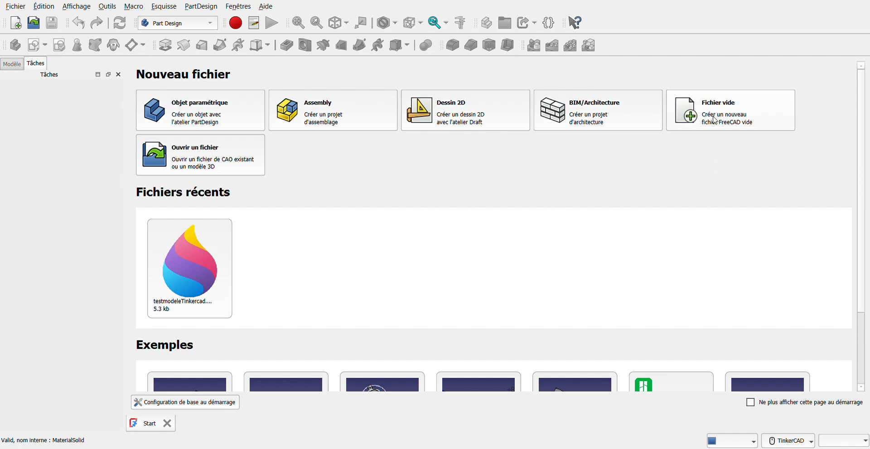
Create a new empty document from the Start page
left_click(715, 111)
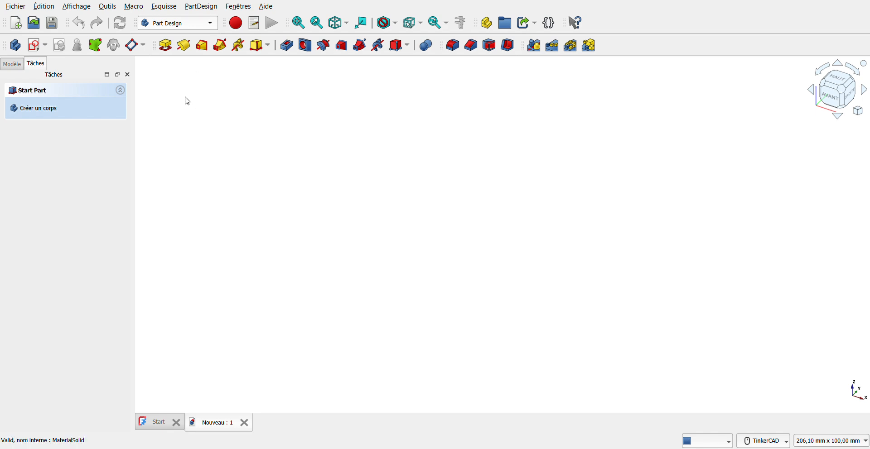
Add a 10 mm cube with the Part workbench and select it in the model tree
left_click(158, 107)
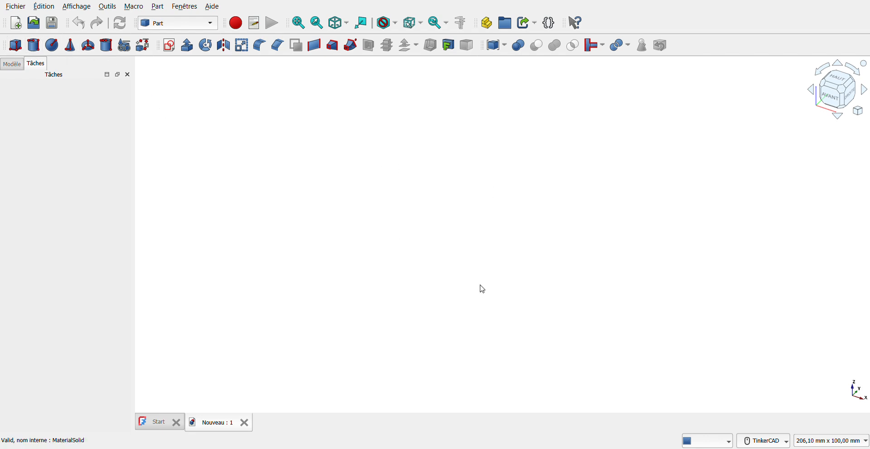
left_click(16, 46)
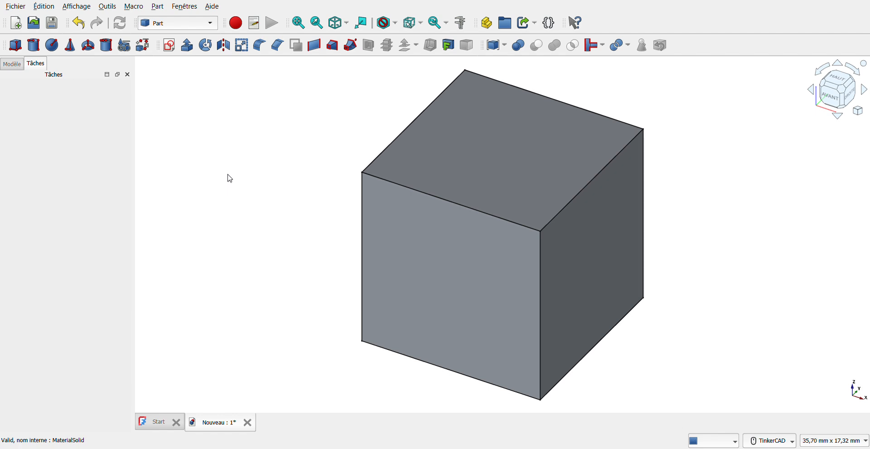
left_click(13, 64)
left_click(54, 95)
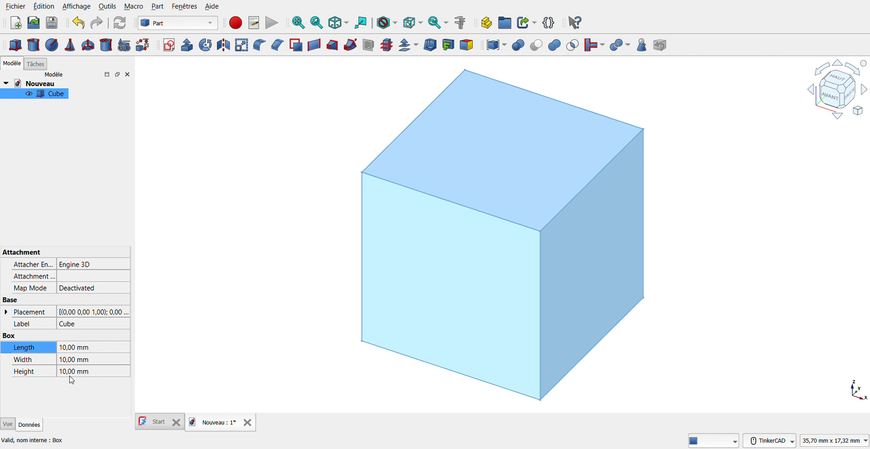
Resize the cube to 200 mm long, 20 mm wide and 3 mm high
double_click(67, 350)
type("20")
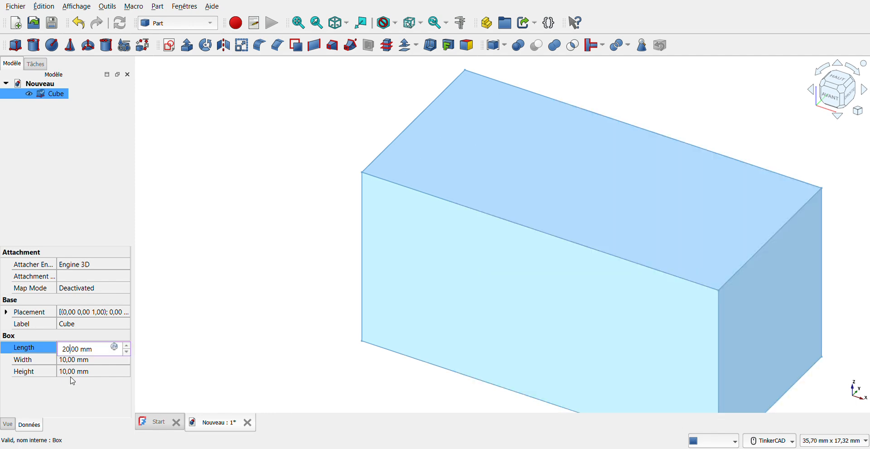
type("0")
key("Return")
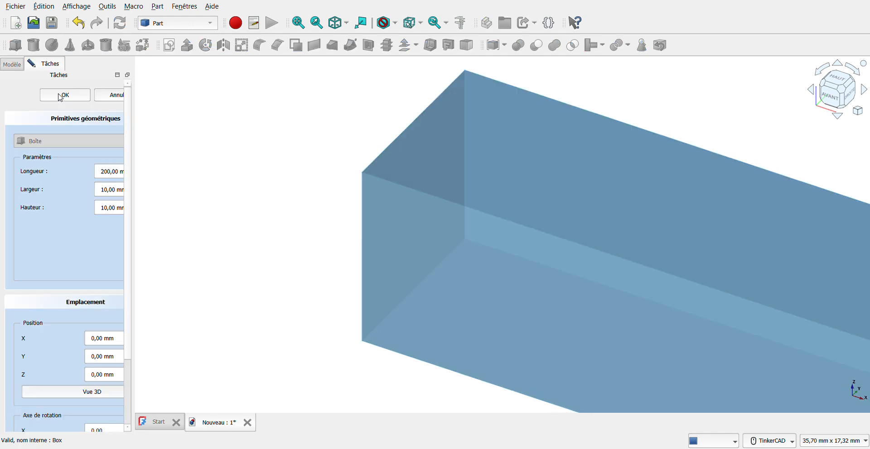
double_click(60, 99)
left_click(108, 190)
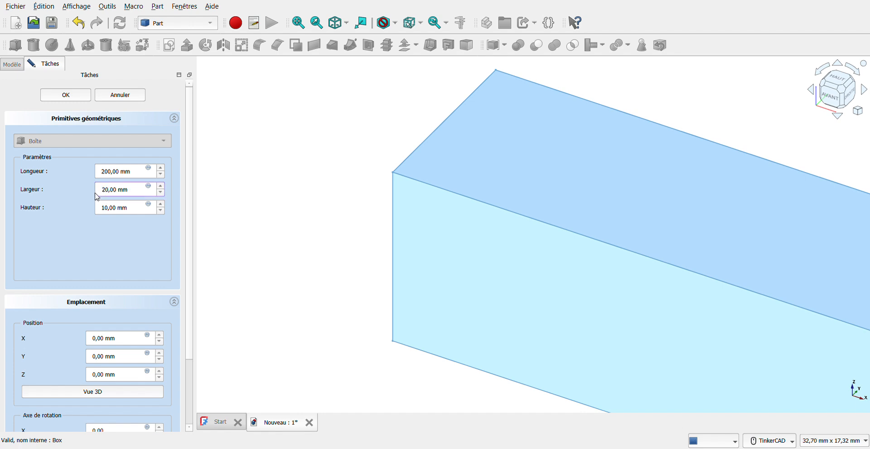
left_click_drag(102, 212, 105, 213)
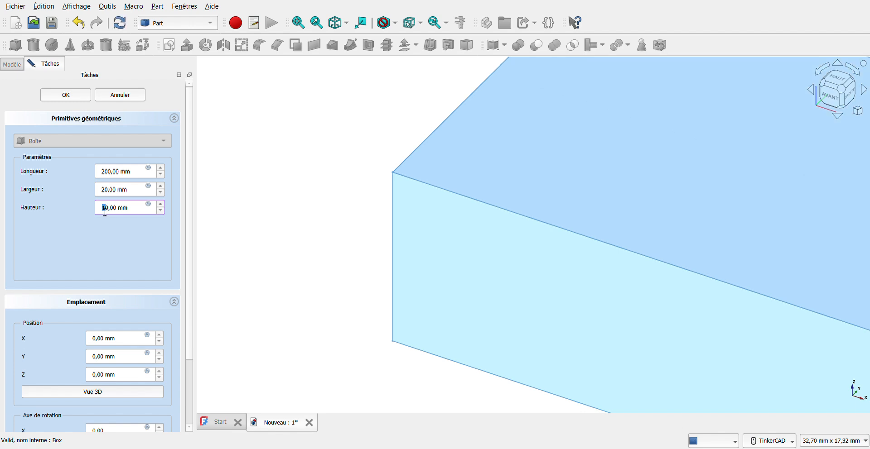
key("BackSpace")
type("3")
left_click(69, 96)
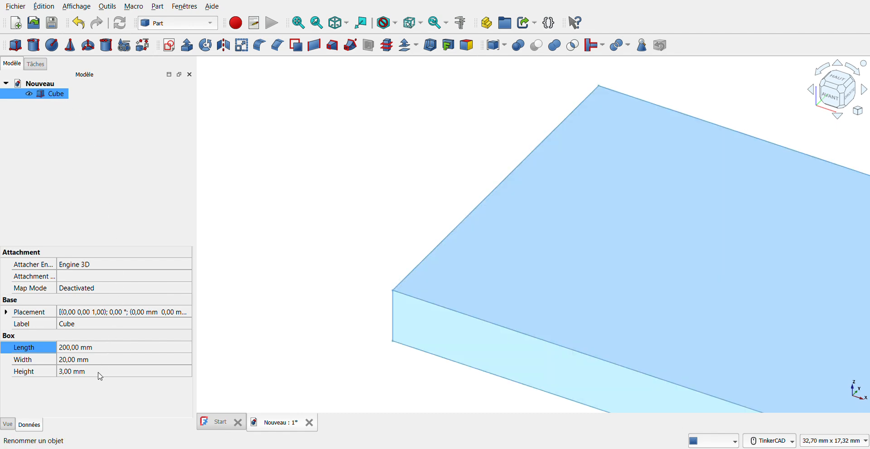
Rename the box to 'planche'
key("F2")
type("planche")
left_click(103, 240)
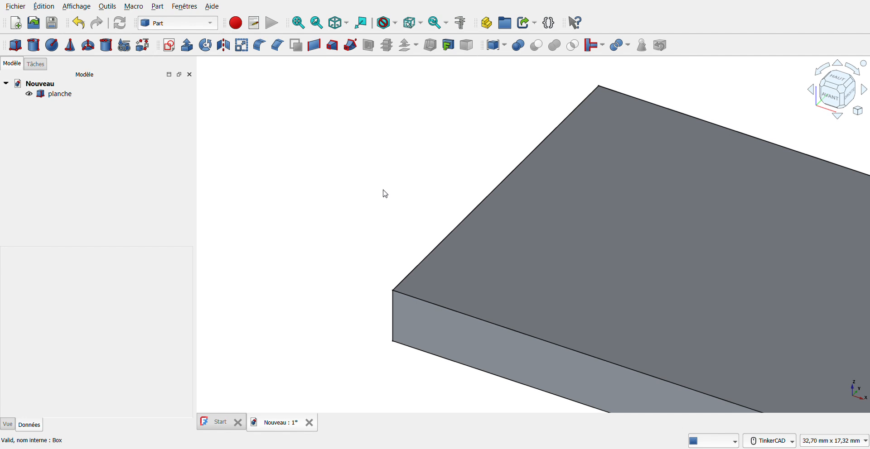
Zoom in and out on the plank and fit it to the view
scroll(385, 194, "down", 5)
scroll(385, 194, "down", 2)
scroll(385, 194, "up", 7)
scroll(385, 194, "down", 5)
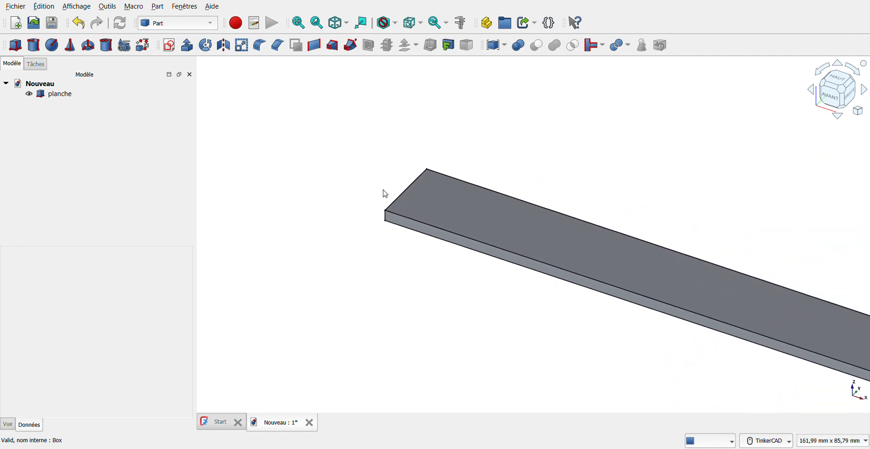
scroll(386, 194, "up", 4)
scroll(385, 193, "down", 5)
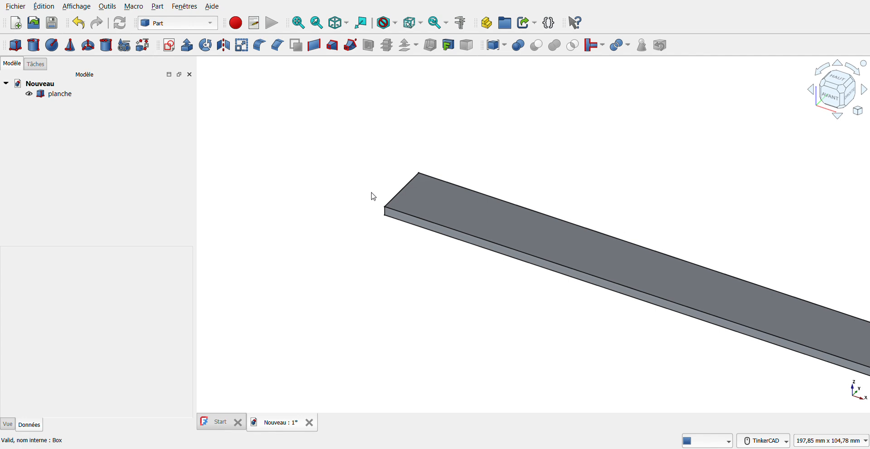
scroll(372, 194, "up", 1)
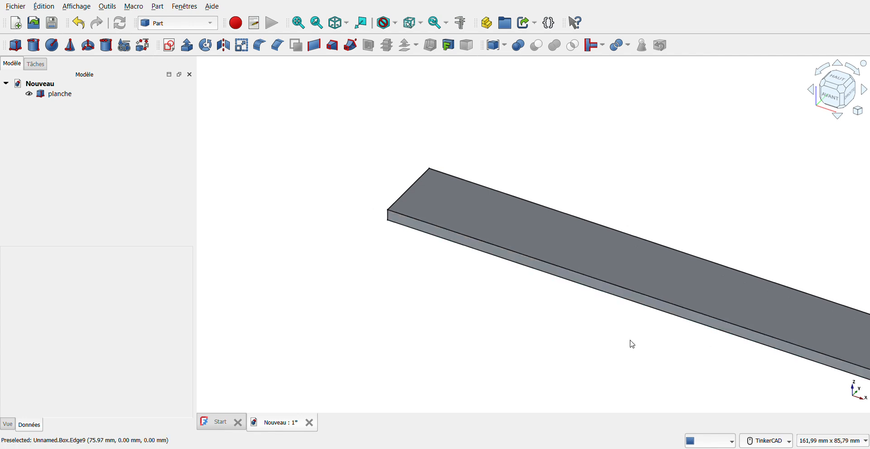
left_click(302, 26)
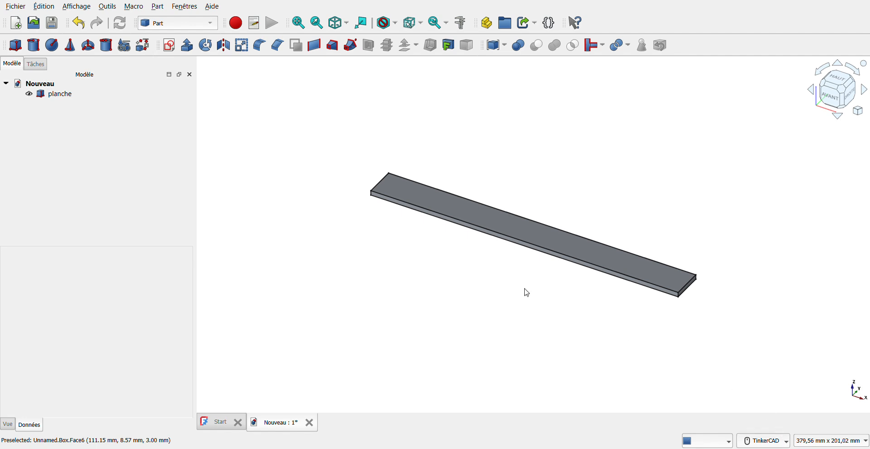
Orbit to inspect the plank's underside, restore the isometric fitted view, and activate FEM
right_click_drag(508, 271, 491, 262)
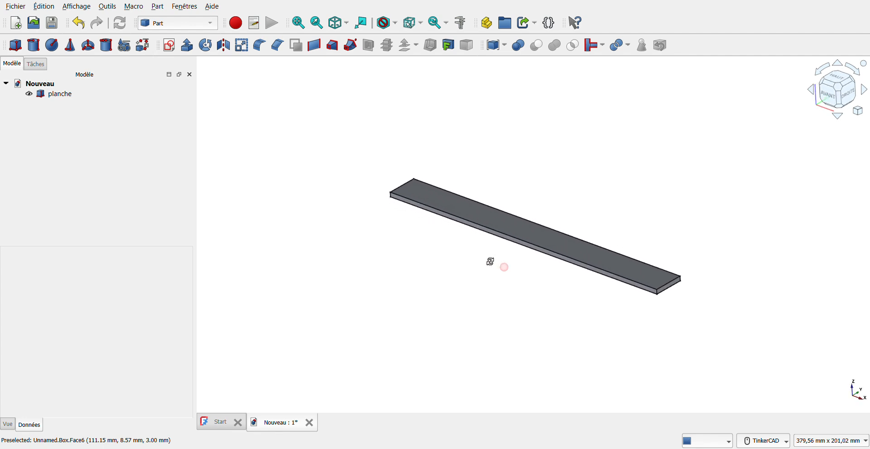
right_click_drag(528, 312, 711, 247)
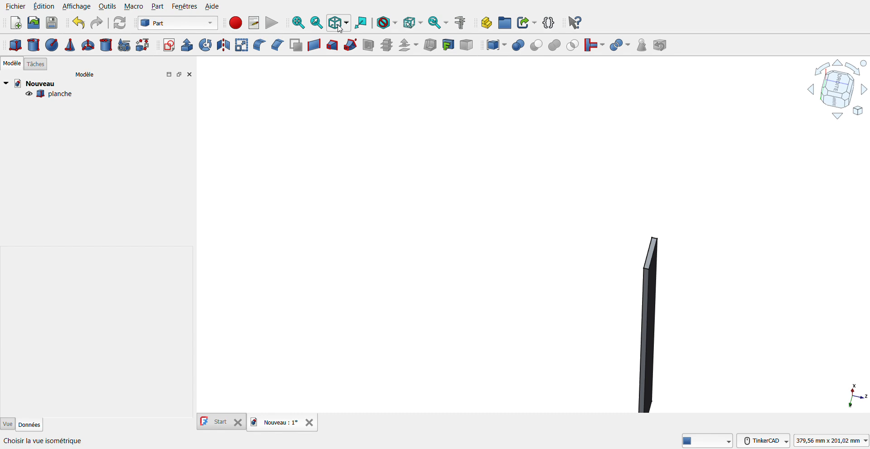
left_click(340, 27)
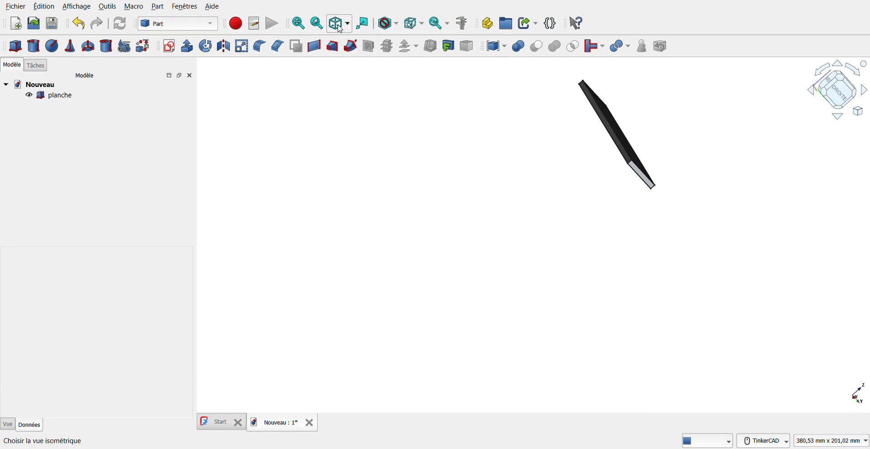
left_click(300, 24)
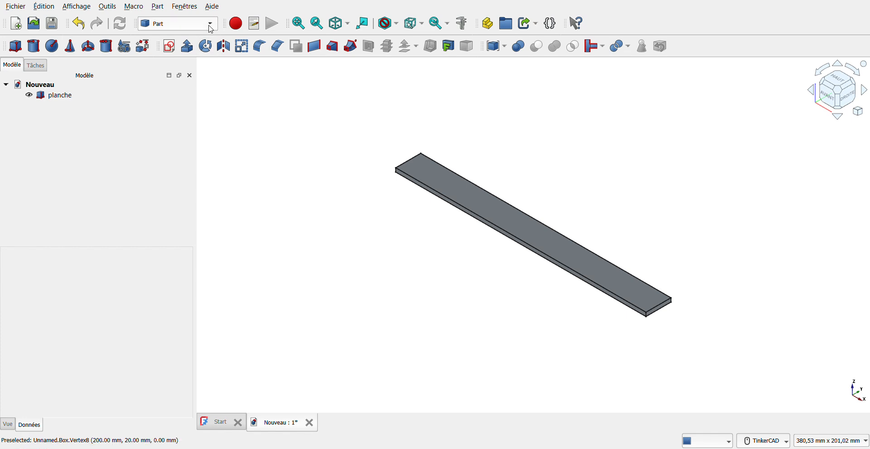
left_click(166, 41)
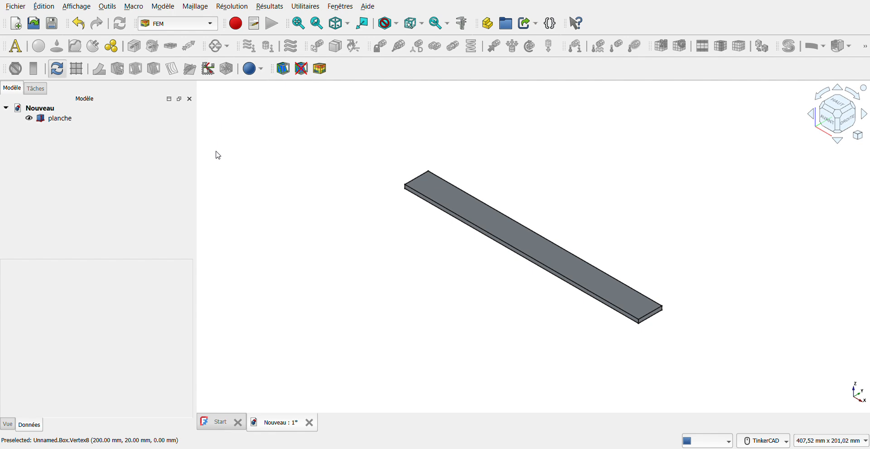
Close the combo view panels, reopen a narrower model tree, and open the Modèle menu
left_click(189, 99)
left_click(190, 83)
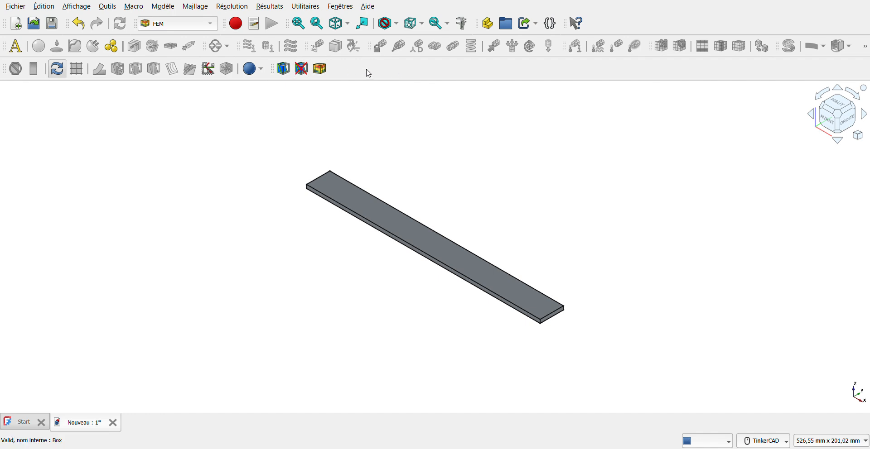
left_click(375, 96)
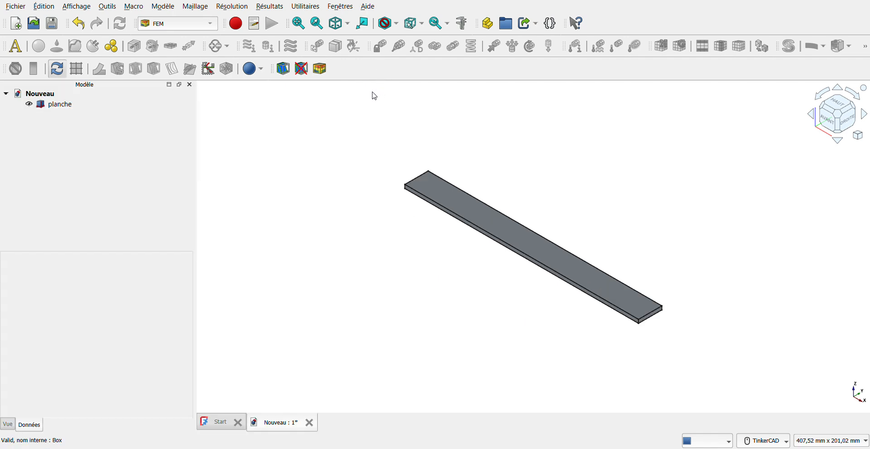
left_click_drag(200, 134, 150, 134)
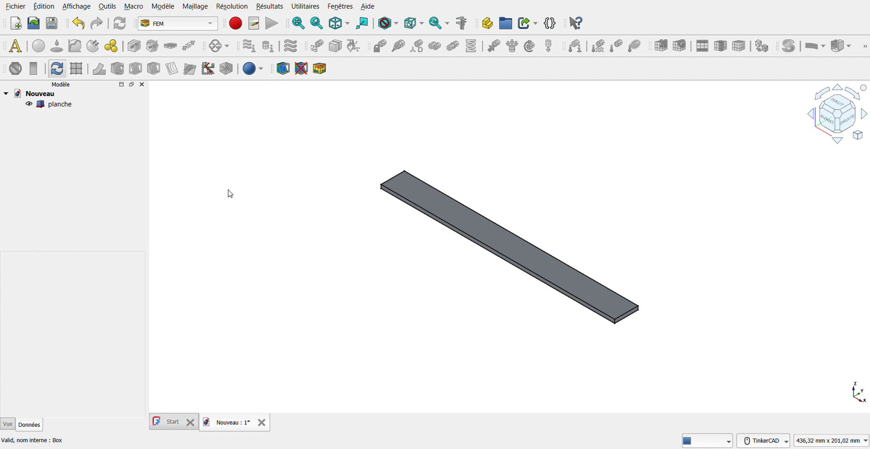
left_click(167, 7)
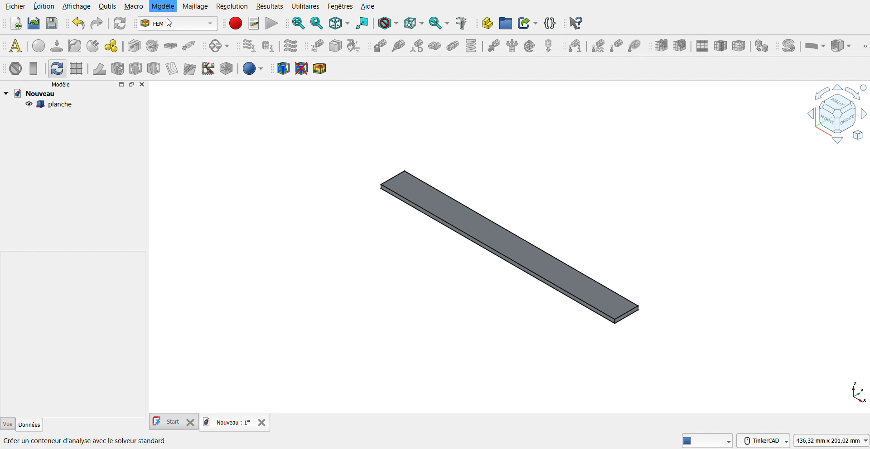
Add an Analysis container and a solid material set to ABS-Generic from Thermoplast
left_click(171, 23)
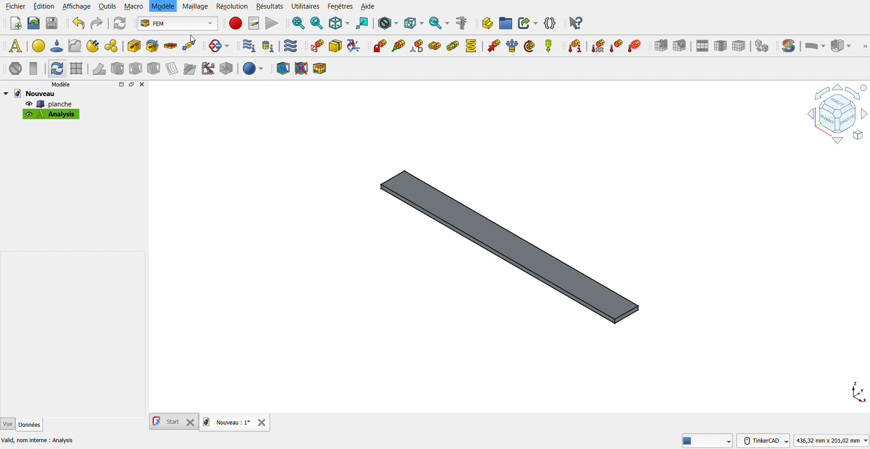
left_click(368, 37)
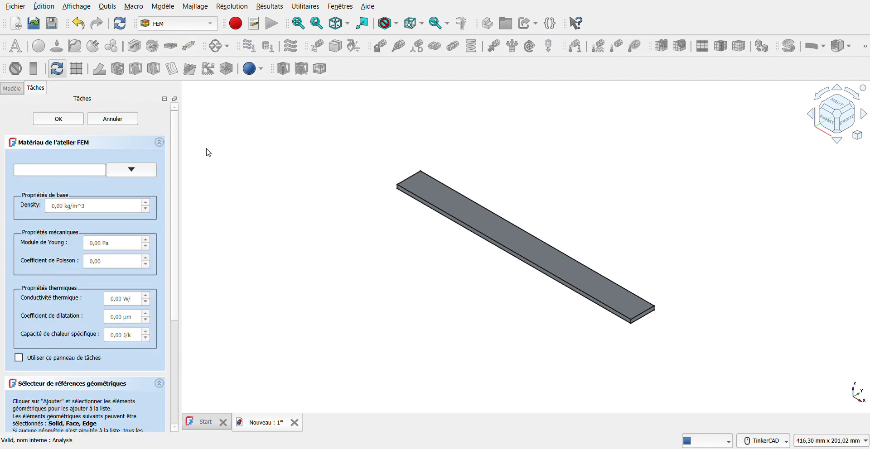
left_click(134, 170)
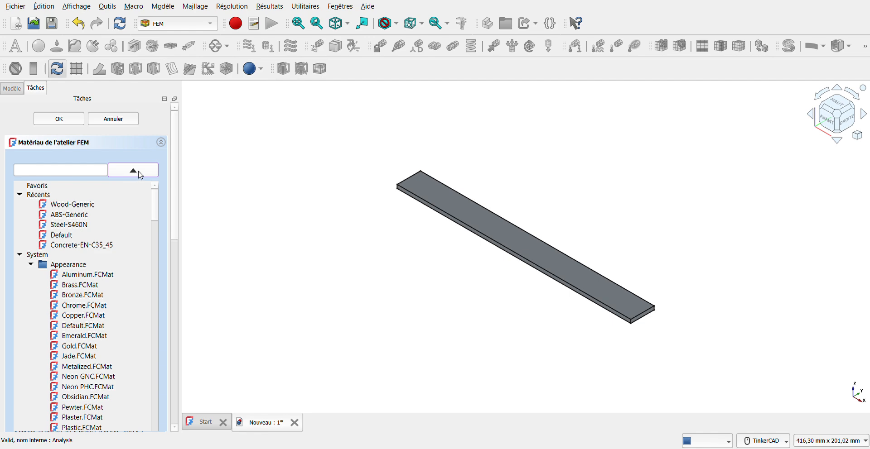
mouse_move(156, 205)
left_mouse_down()
mouse_move(157, 292)
mouse_move(157, 199)
left_mouse_up()
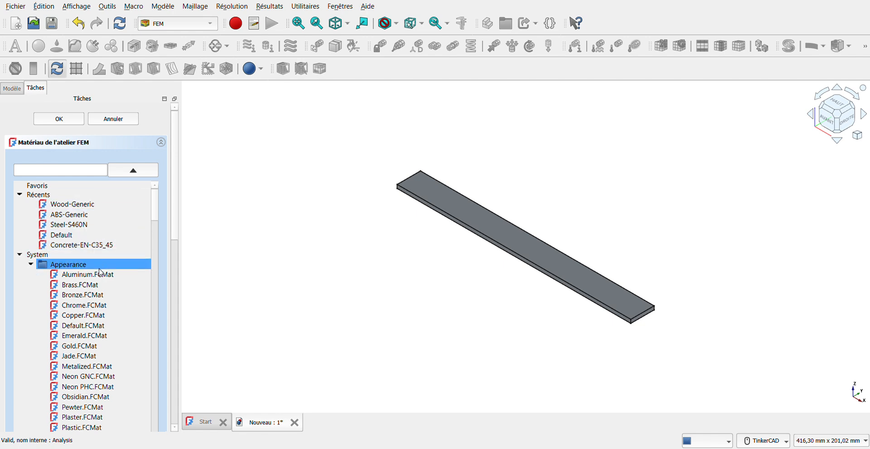
left_click(73, 220)
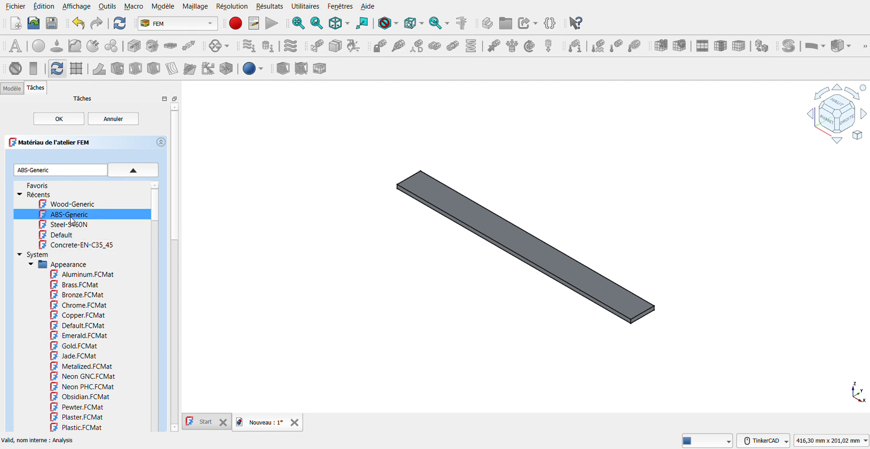
left_click_drag(158, 211, 158, 430)
scroll(113, 380, "down", 3)
left_click(89, 330)
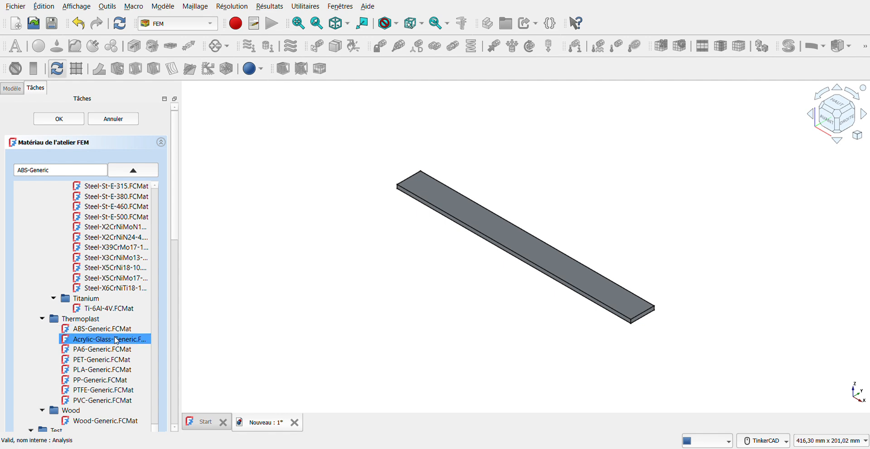
left_click(58, 119)
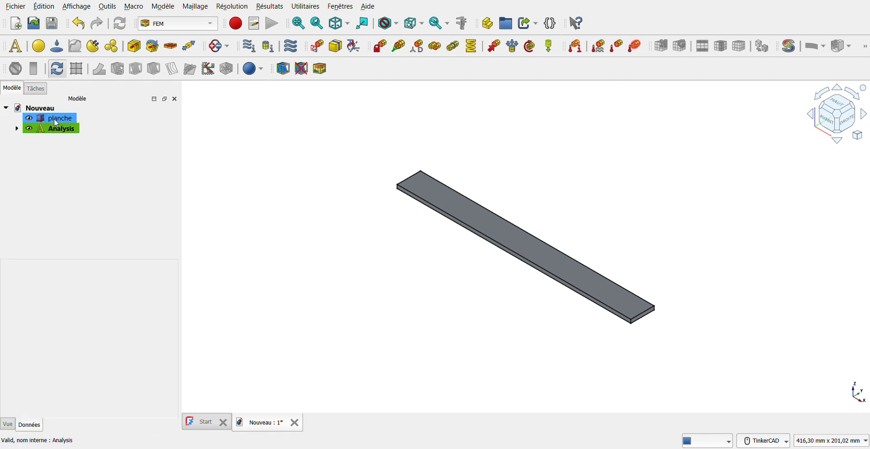
Expand the Analysis in the tree to show its MaterialSolid
left_click(17, 130)
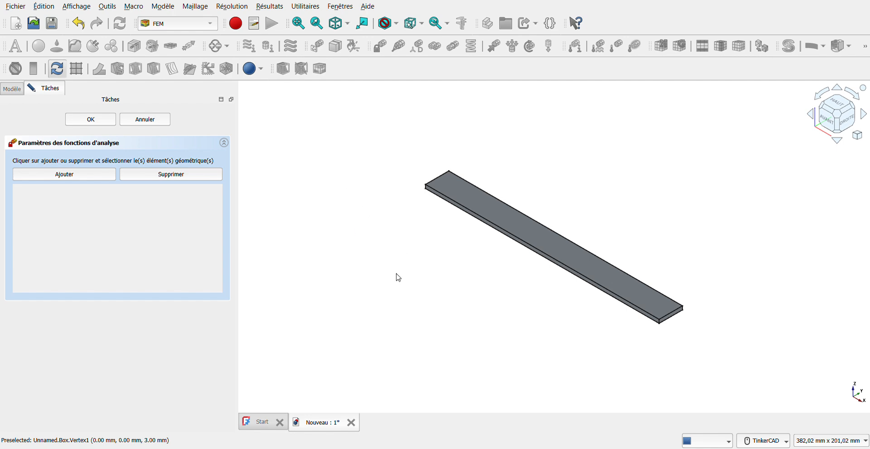
Fix the plank's left end face (Box:Face1) and return to an isometric fitted view
right_click_drag(499, 328, 604, 311)
right_click_drag(398, 299, 457, 301)
scroll(302, 311, "up", 8)
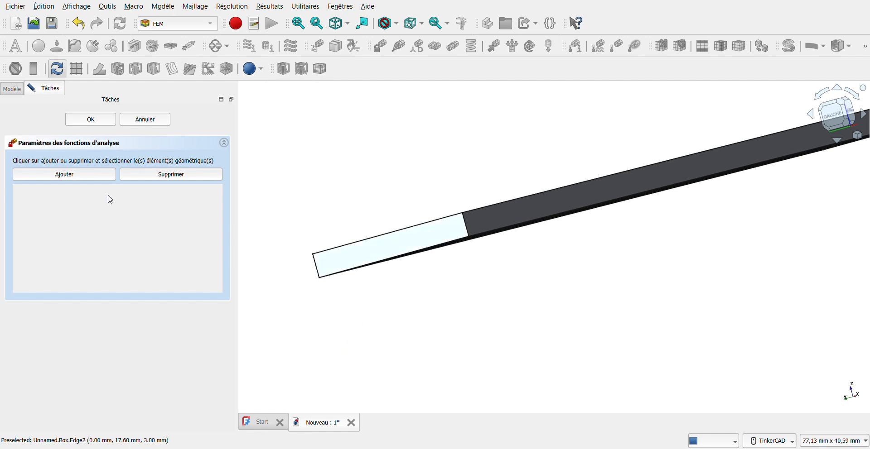
left_click(80, 176)
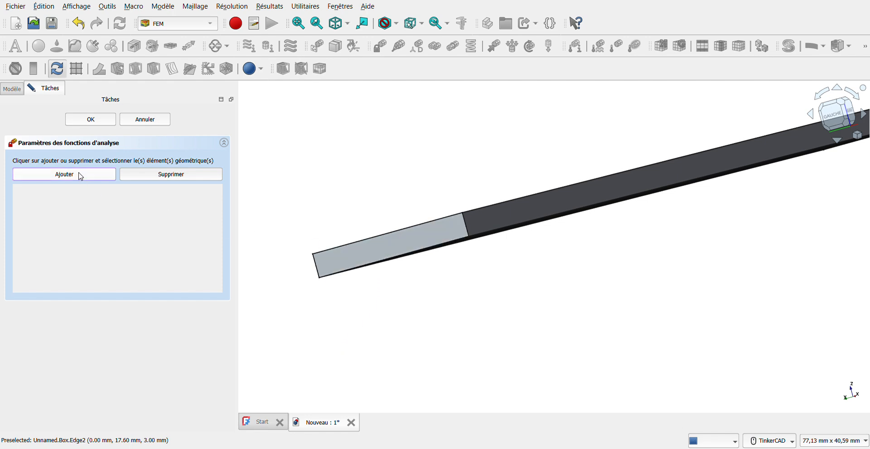
left_click(382, 251)
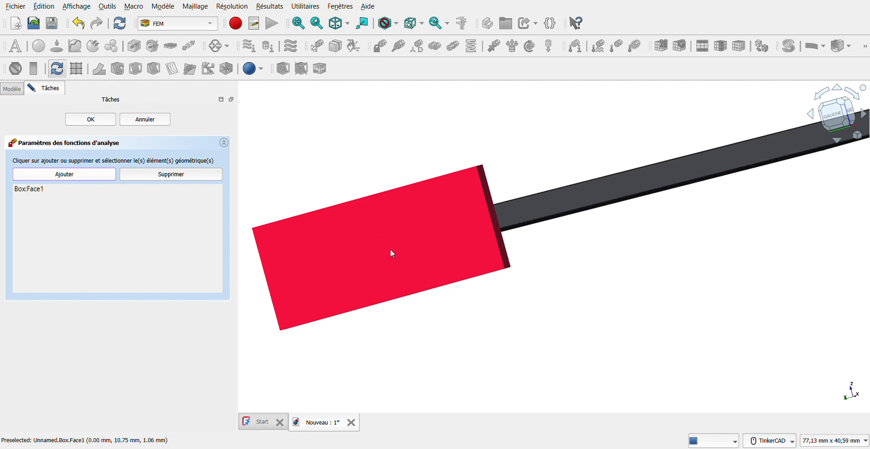
left_click(333, 28)
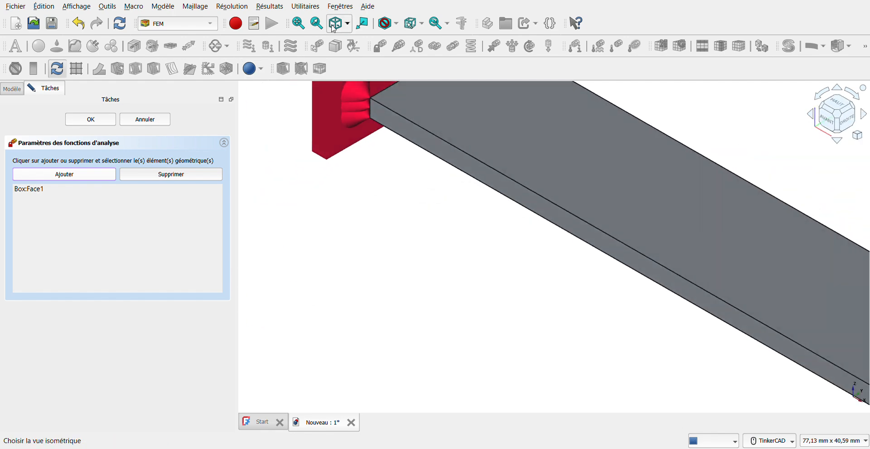
left_click(299, 25)
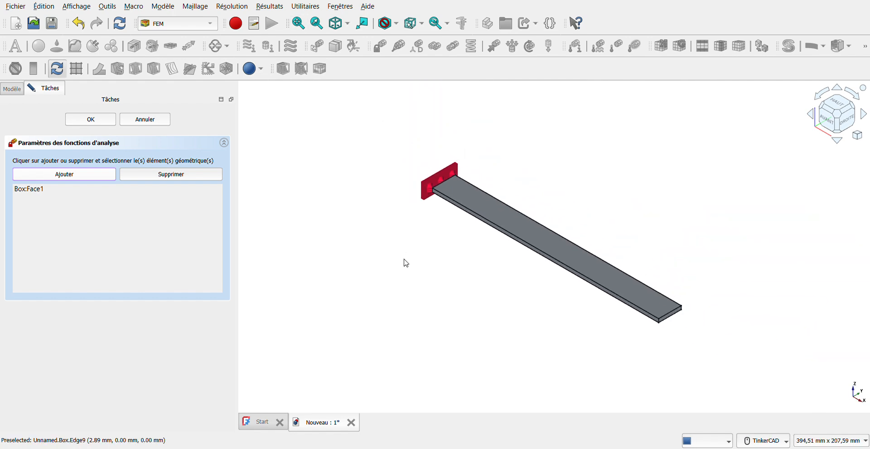
left_click(91, 121)
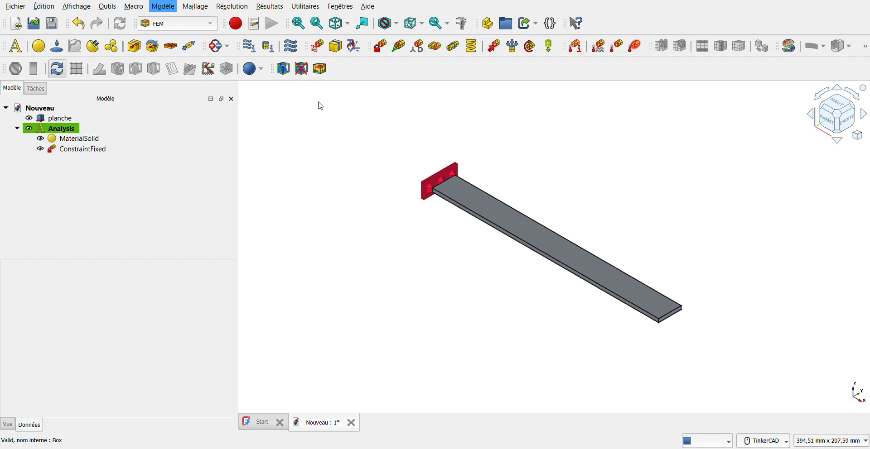
Create a force constraint on the plank's free end face (Box:Face2) and inspect its arrows
left_click(369, 190)
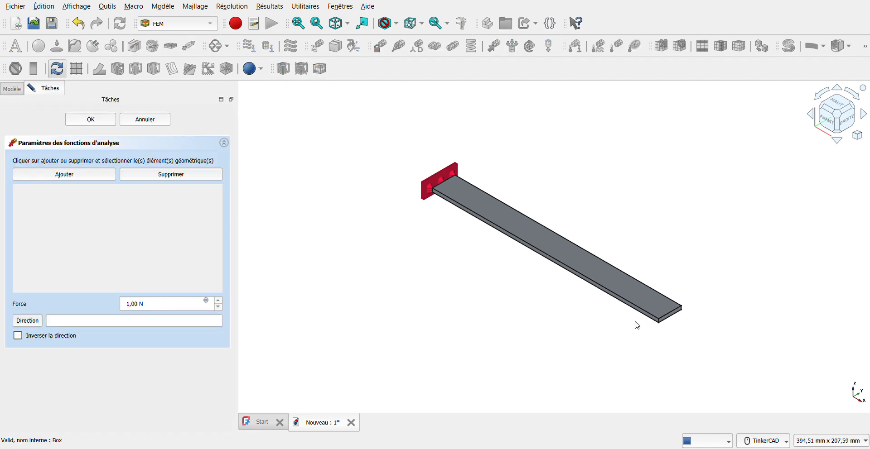
scroll(711, 330, "up", 4)
scroll(712, 330, "up", 4)
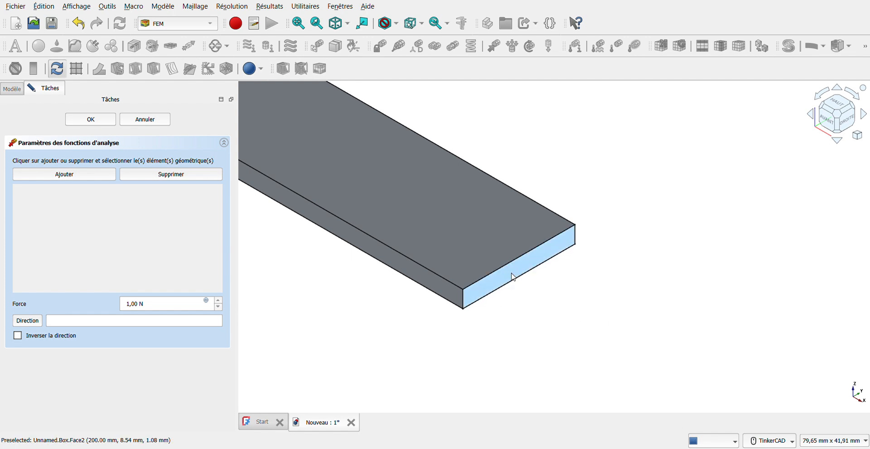
left_click(86, 173)
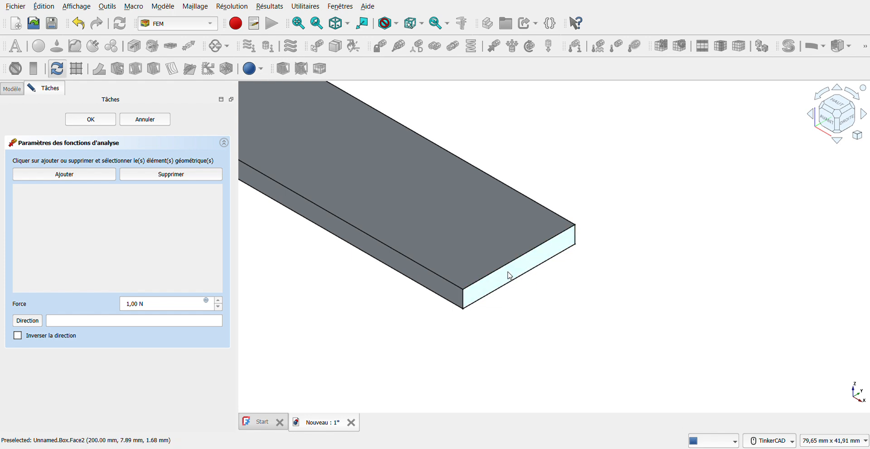
left_click(70, 177)
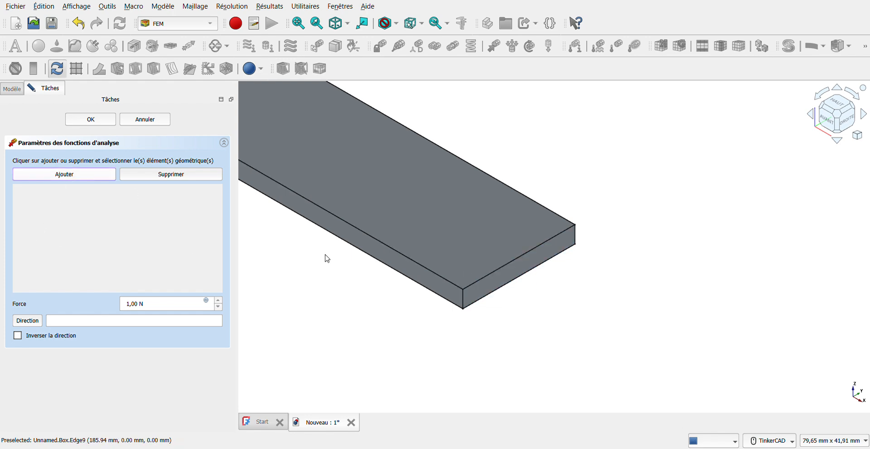
left_click(512, 276)
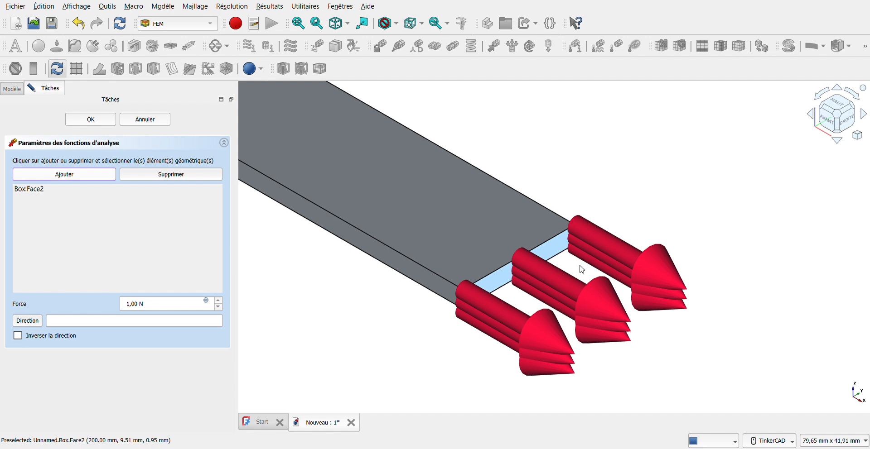
scroll(552, 290, "down", 5)
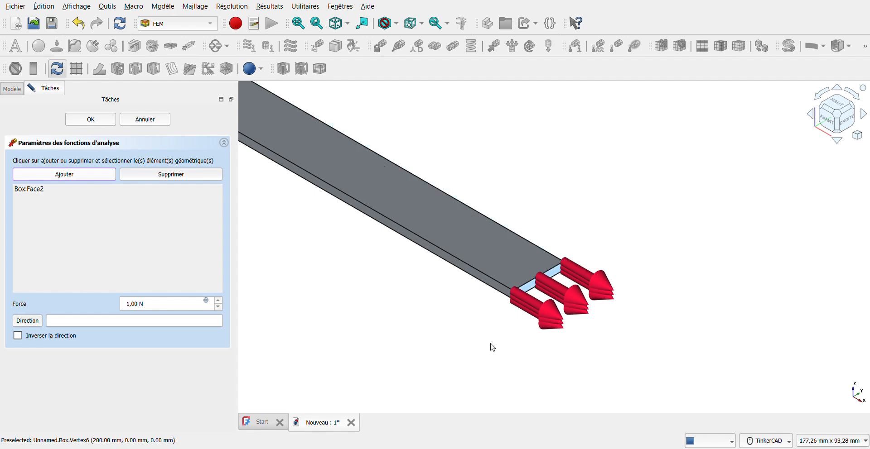
right_click_drag(485, 344, 602, 304)
middle_click_drag(570, 199, 549, 294)
right_click_drag(542, 259, 558, 266)
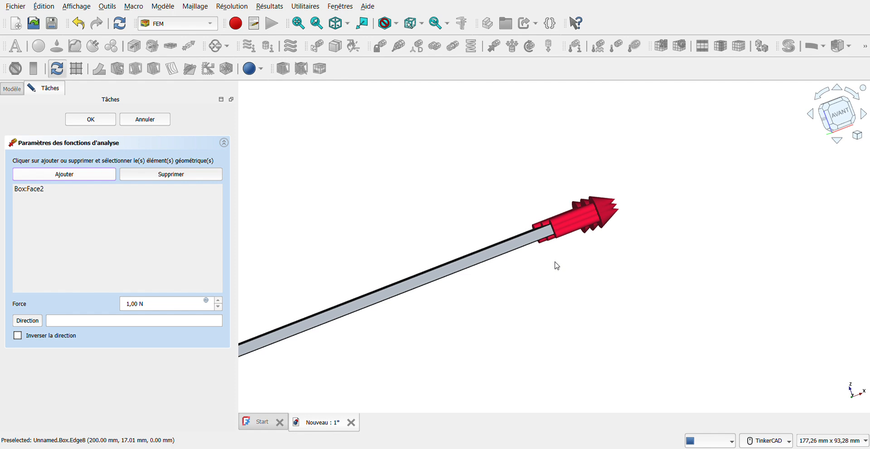
middle_click_drag(559, 259, 520, 249)
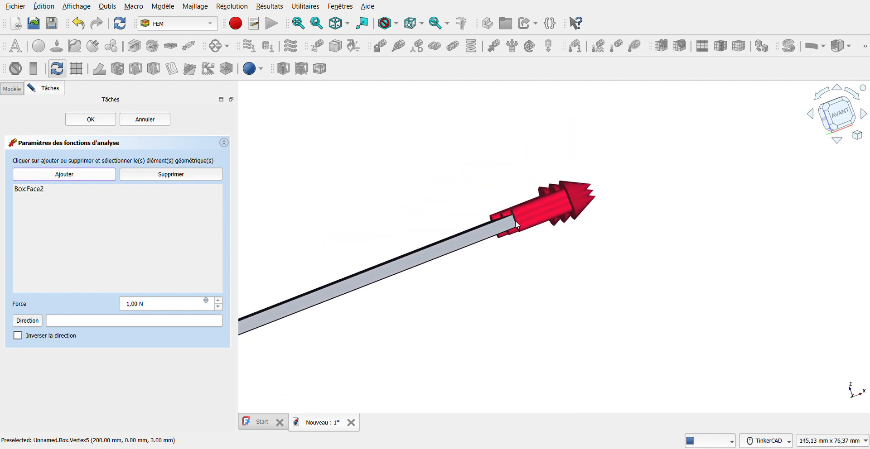
scroll(515, 221, "up", 5)
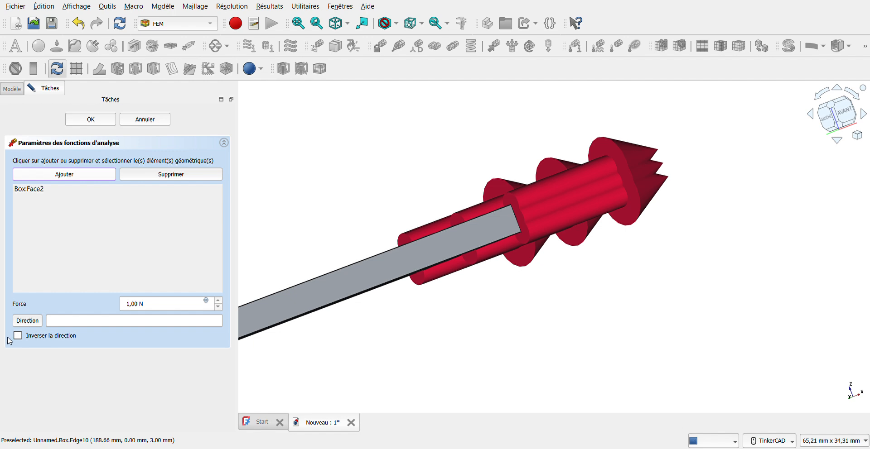
Direct the force along Box:Edge5, reversed downward, with magnitude 5 N
left_click(27, 321)
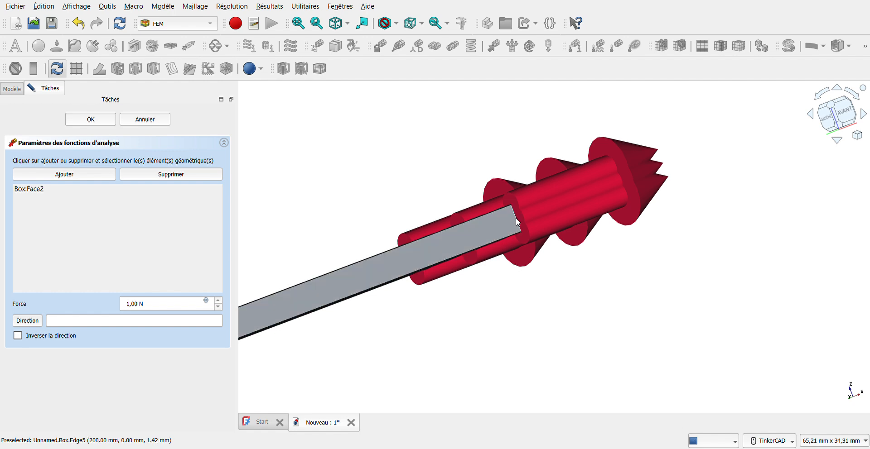
left_click(34, 320)
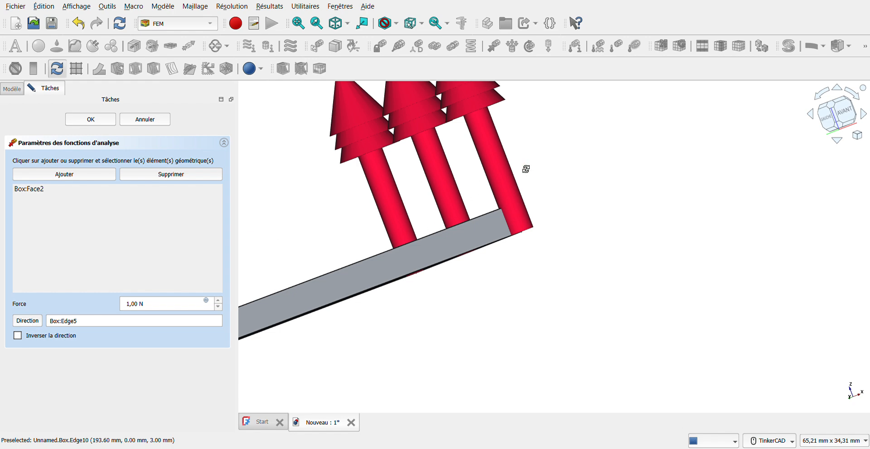
right_click_drag(522, 167, 517, 186)
mouse_move(447, 305)
right_mouse_down()
mouse_move(374, 305)
mouse_move(444, 284)
right_mouse_up()
right_click_drag(583, 206, 592, 224)
right_click_drag(575, 184, 615, 205)
right_click_drag(643, 266, 564, 265)
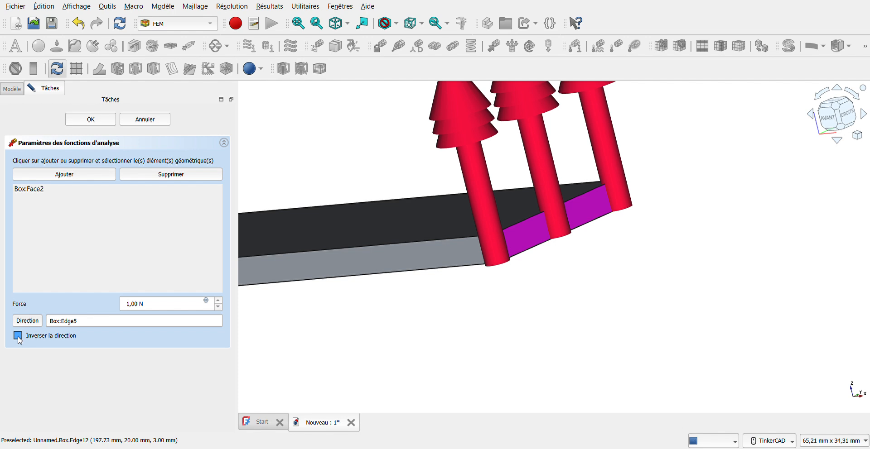
left_click(18, 337)
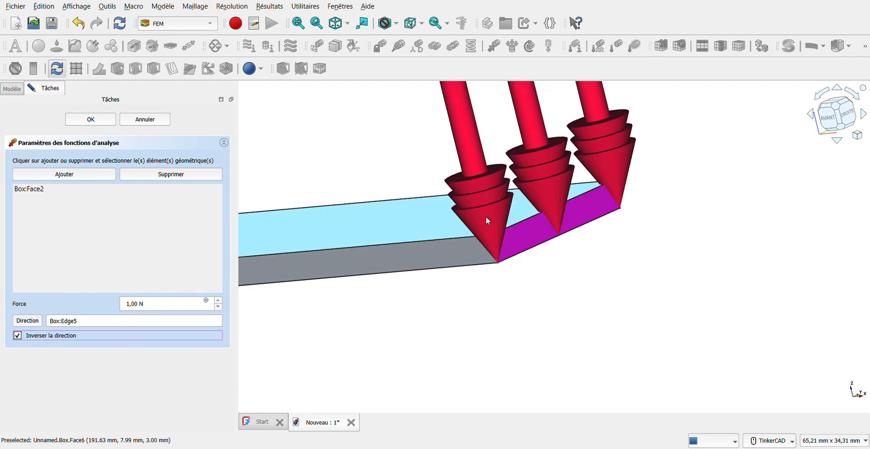
left_click(337, 23)
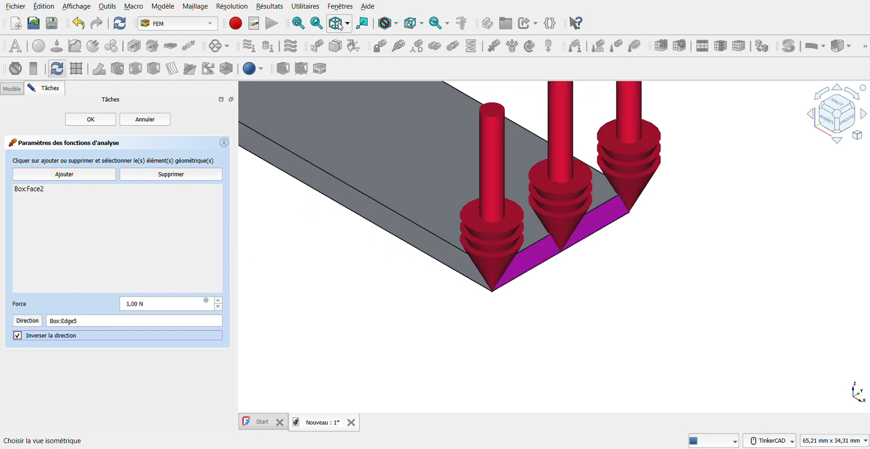
left_click(297, 25)
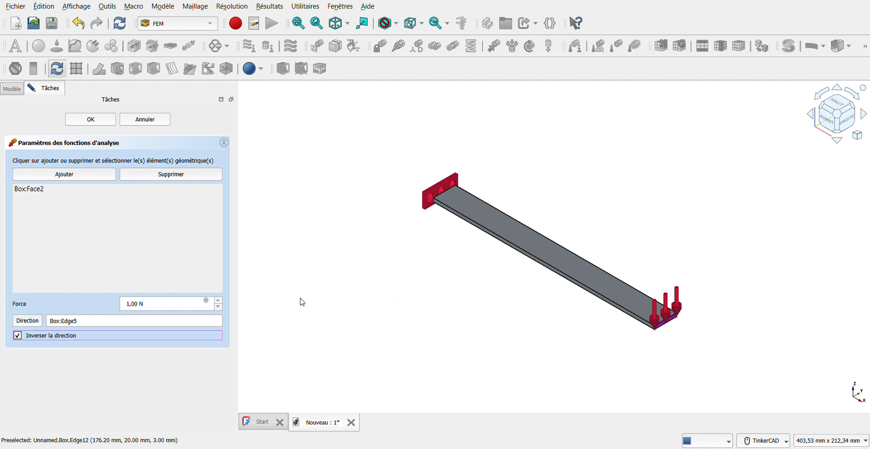
left_click(129, 311)
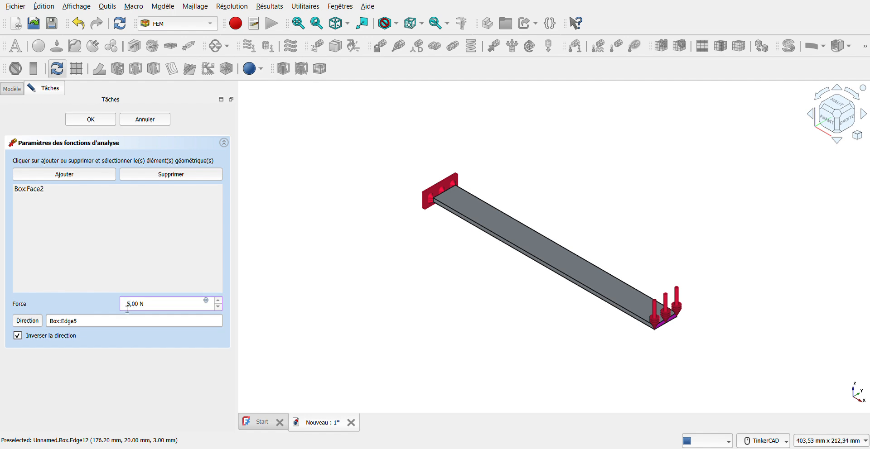
left_click(88, 127)
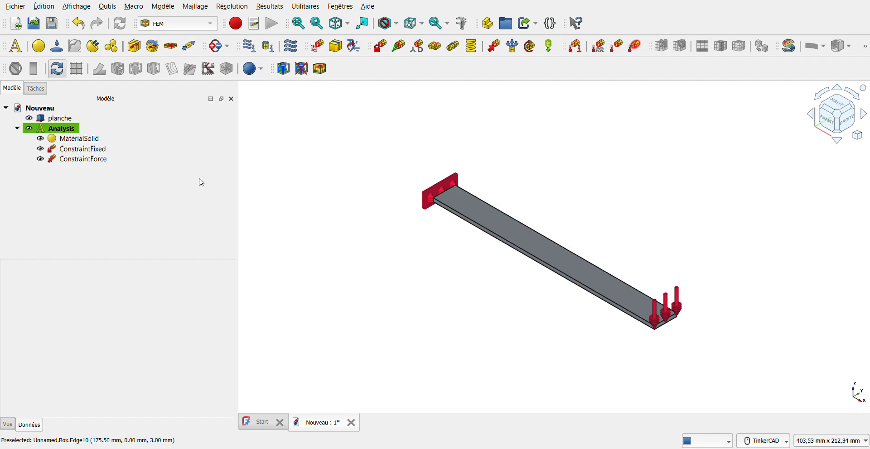
Generate a default Netgen tetrahedral mesh of planche and orbit to inspect it
left_click(38, 119)
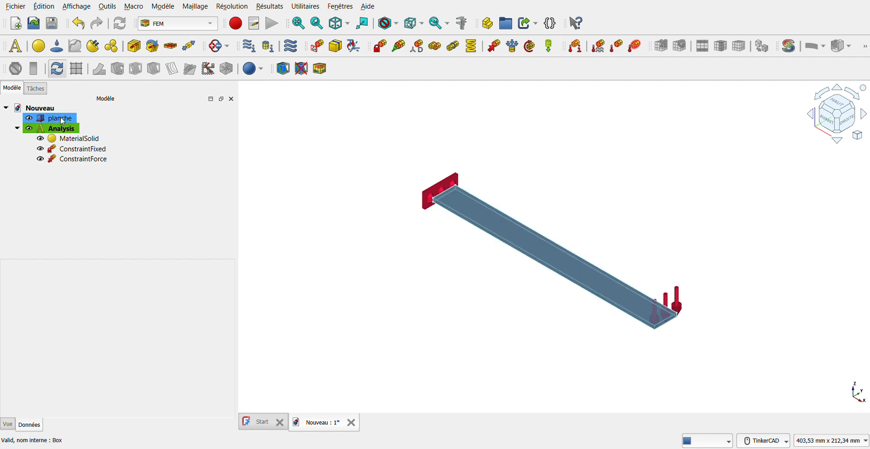
left_click(63, 121)
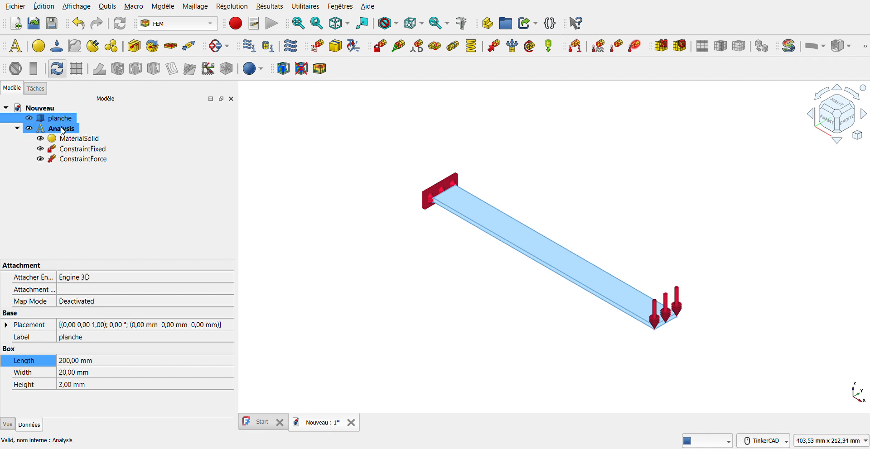
left_click(63, 130)
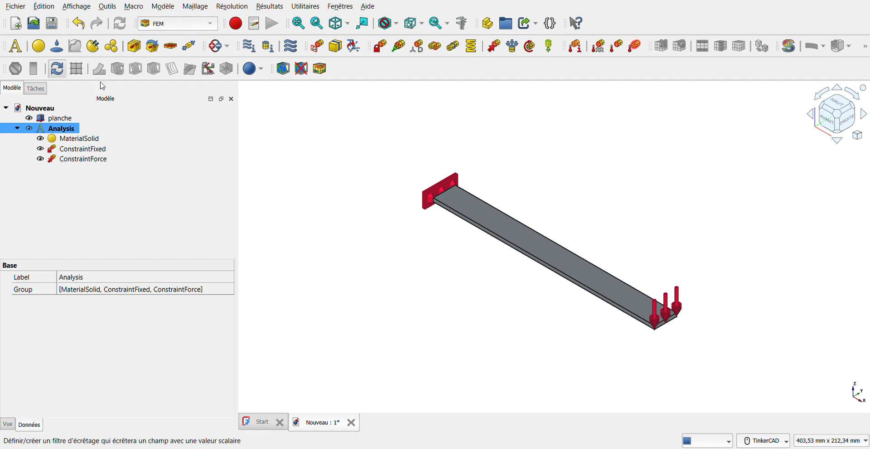
left_click(55, 119)
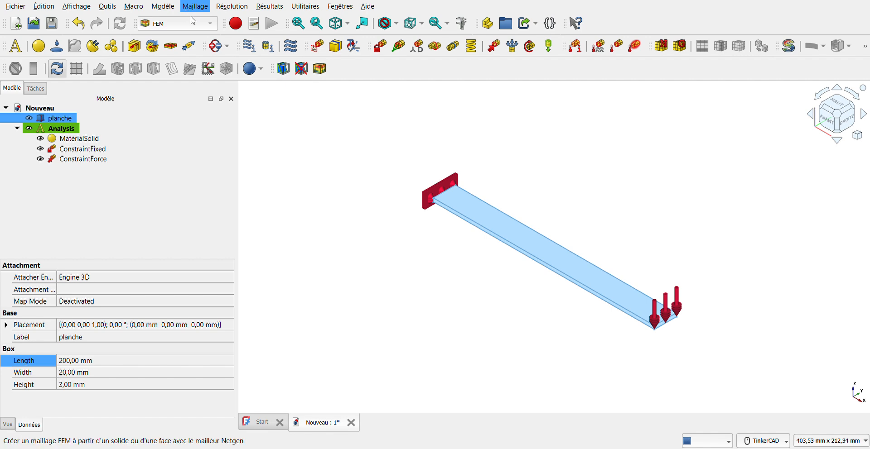
left_click(287, 24)
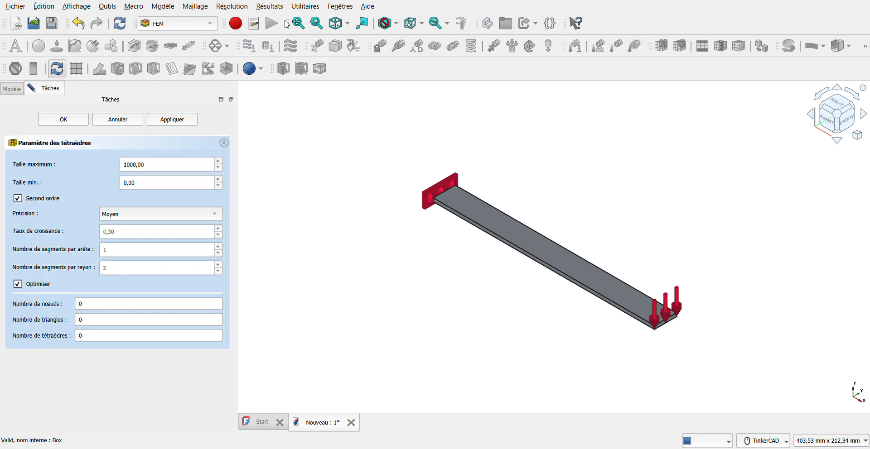
left_click(63, 120)
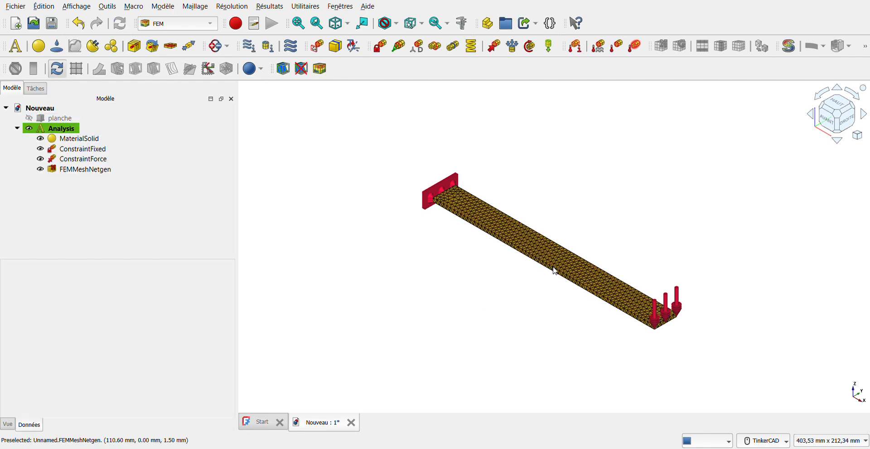
scroll(589, 277, "up", 3)
mouse_move(581, 277)
right_mouse_down()
mouse_move(571, 284)
mouse_move(574, 266)
mouse_move(507, 244)
mouse_move(517, 188)
mouse_move(516, 235)
mouse_move(581, 280)
right_mouse_up()
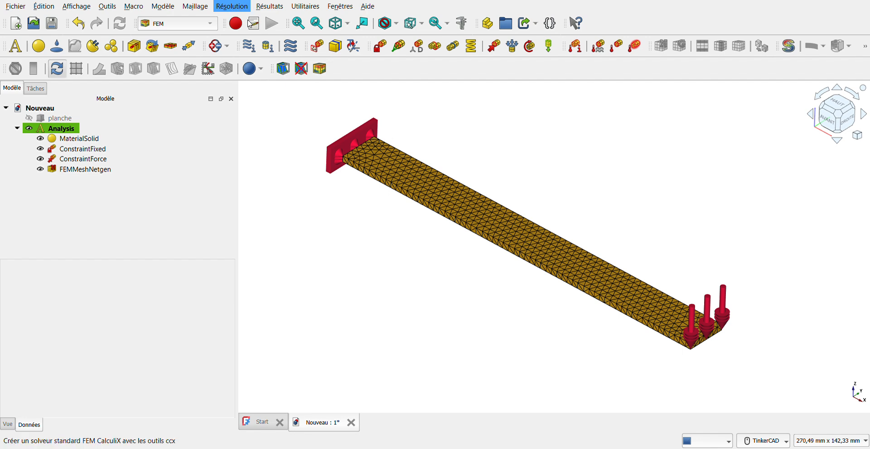
Add a CalculiX solver, write the .inp file and run the static solve to completion
left_click(263, 24)
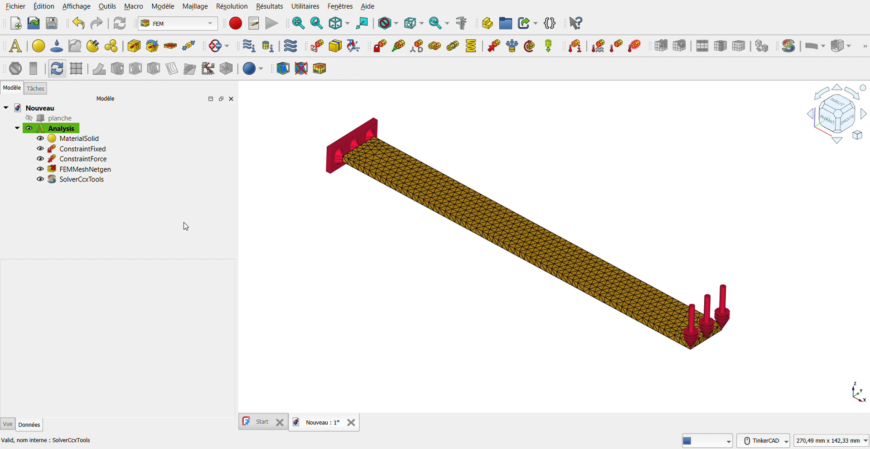
left_click(87, 182)
double_click(87, 181)
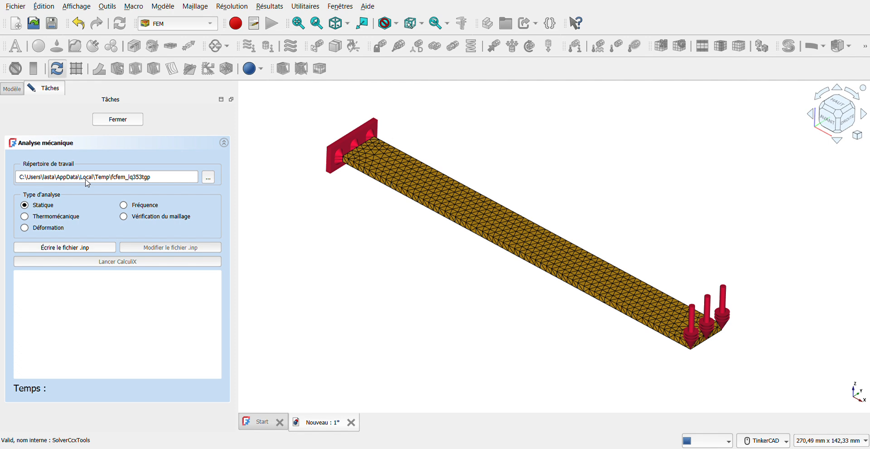
left_click(71, 248)
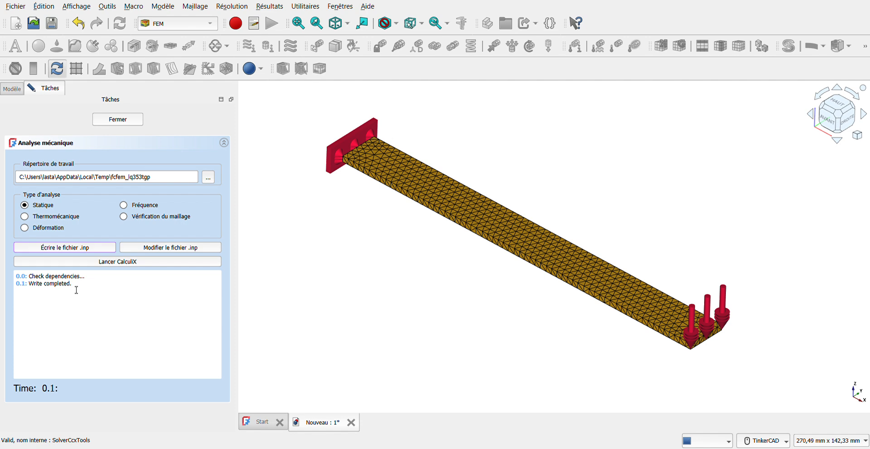
left_click(84, 261)
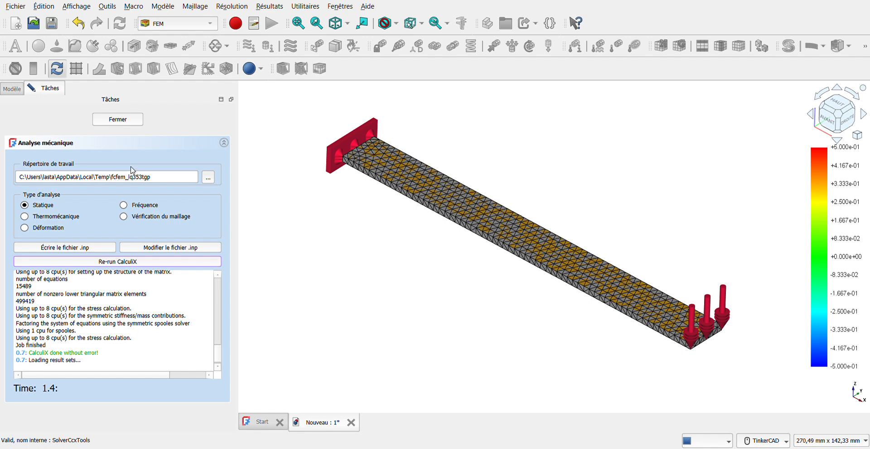
left_click(126, 121)
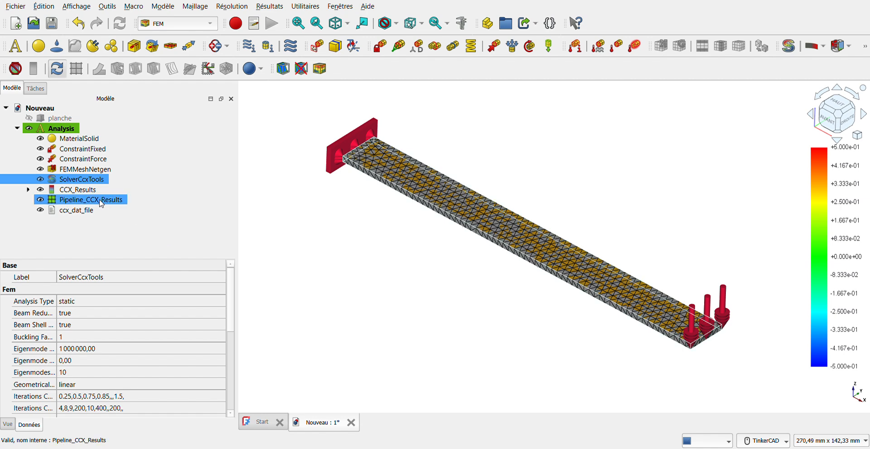
Colour the results pipeline by Displacement (Magnitude) at about 80% transparency, then select CCX_Results
double_click(86, 201)
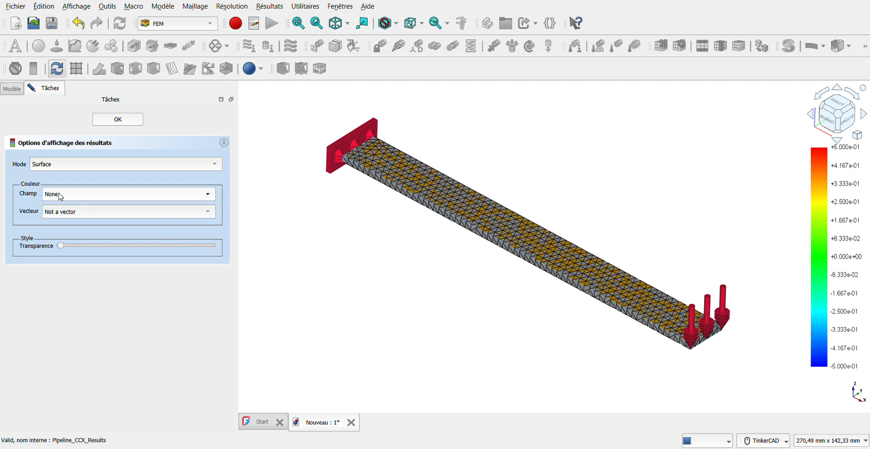
left_click(99, 205)
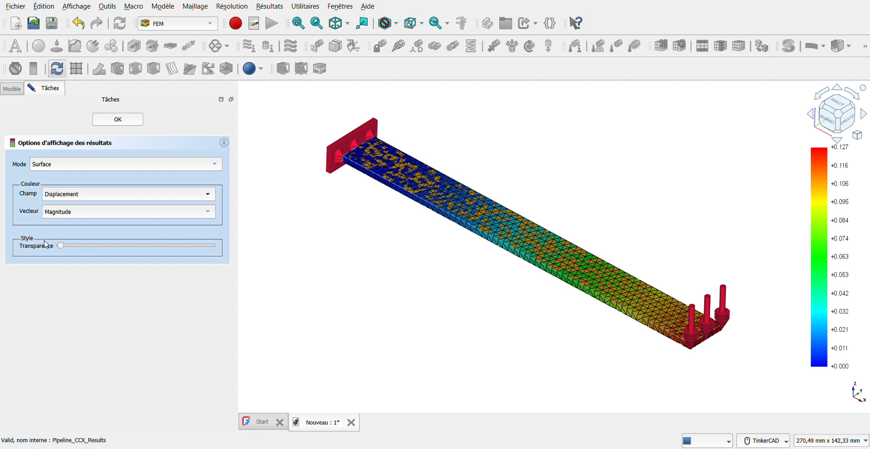
left_click_drag(62, 247, 182, 247)
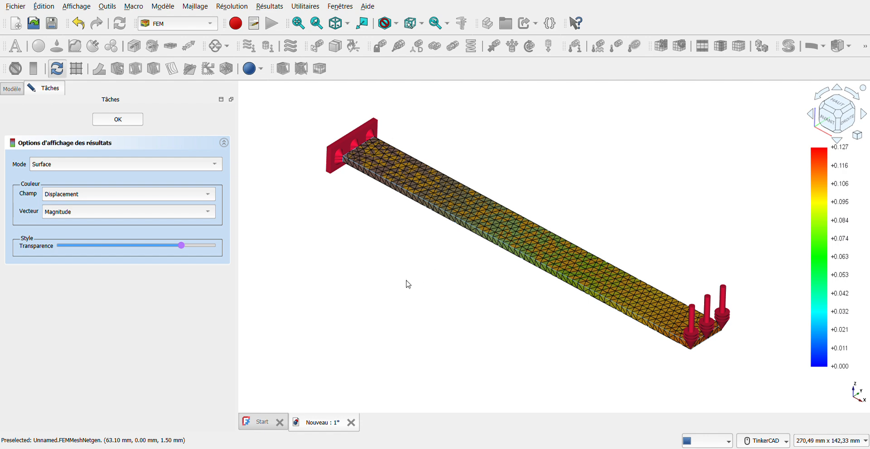
left_click(118, 120)
left_click(79, 190)
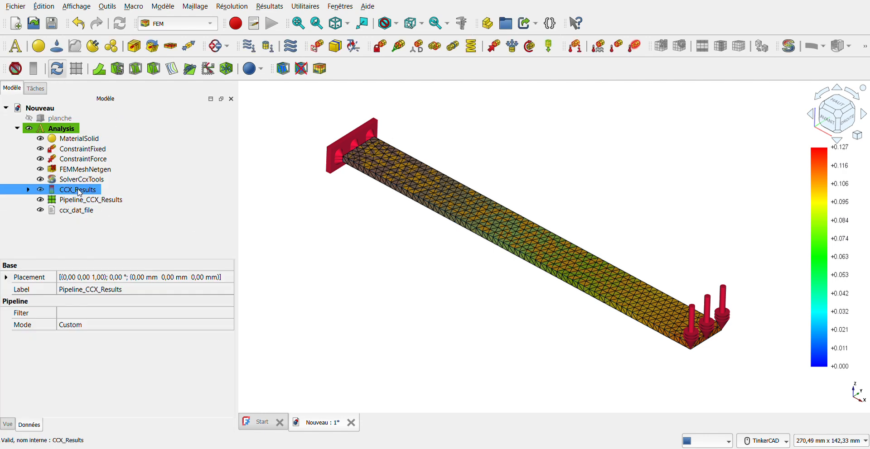
Reset the CCX_Results display to no colouring, no deformed shape and factor 0
double_click(79, 191)
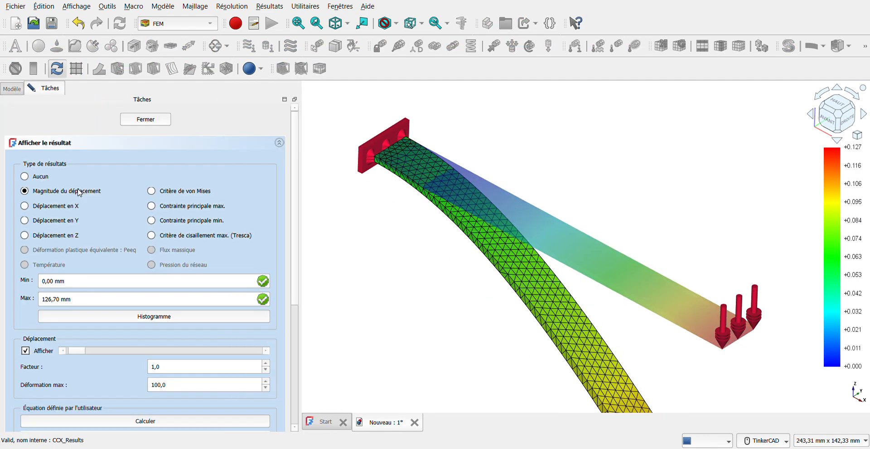
left_click(41, 177)
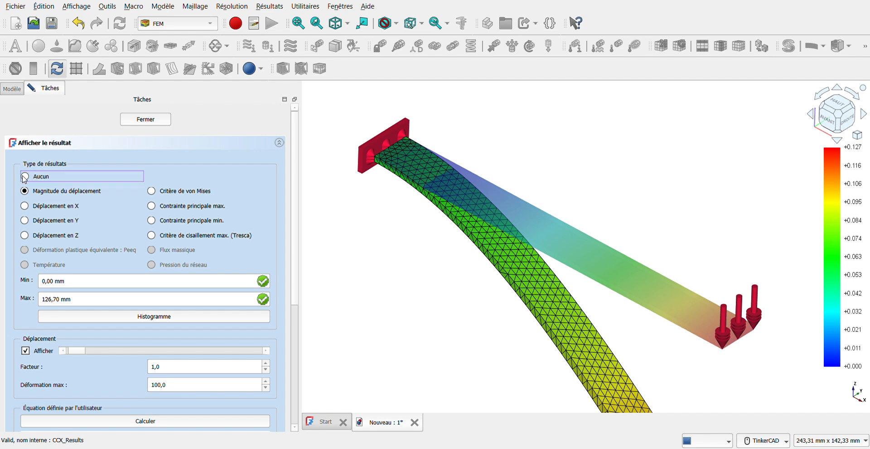
left_click(25, 351)
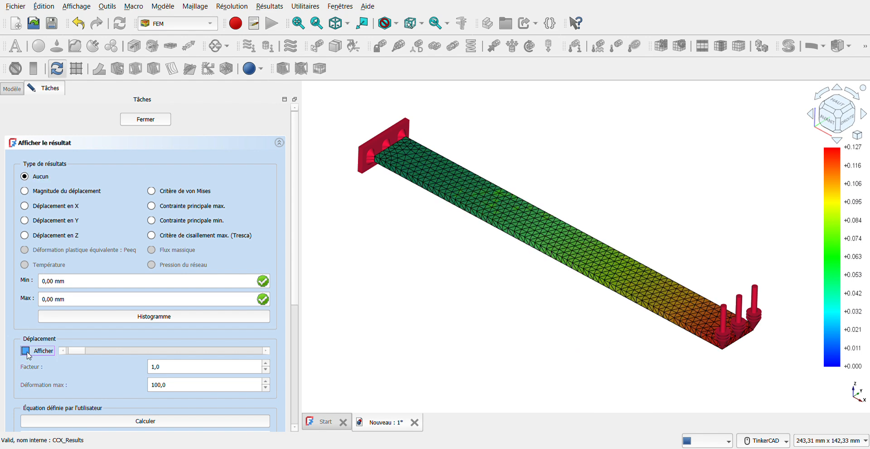
left_click(265, 370)
left_click(131, 149)
left_click(45, 143)
Colour by displacement magnitude and show the deformed plank at factor 1
left_click(24, 191)
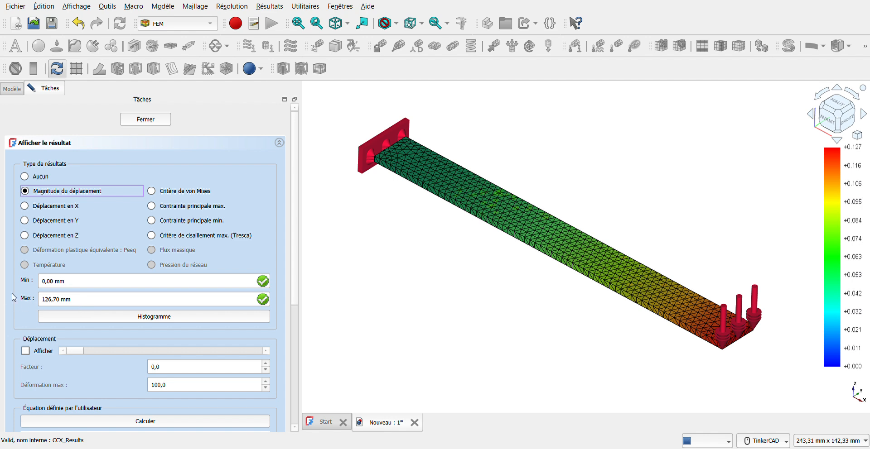
scroll(20, 301, "down", 1)
left_click(27, 320)
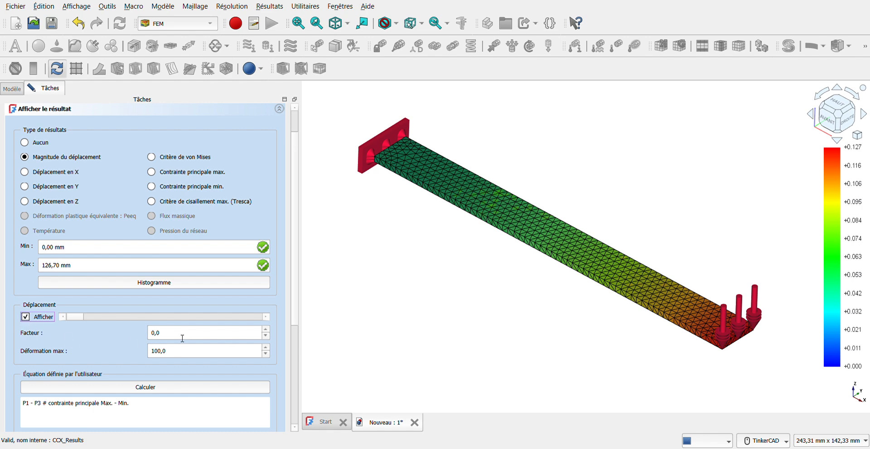
left_click(268, 331)
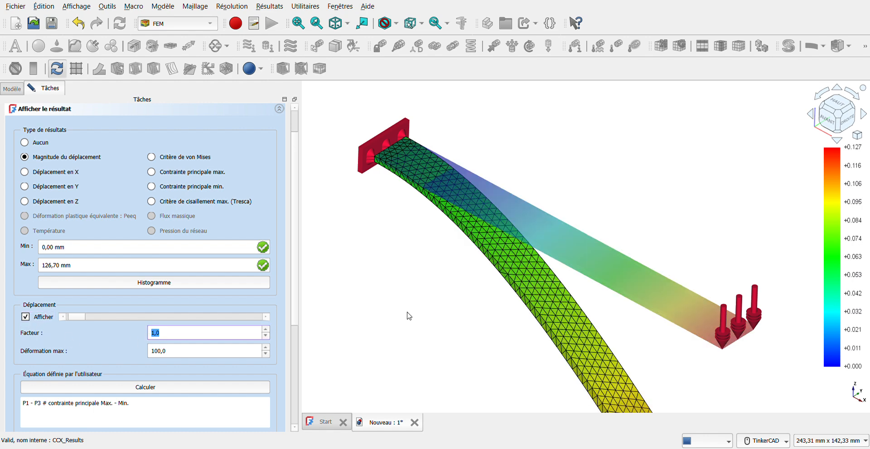
scroll(465, 281, "down", 3)
middle_click_drag(471, 317, 435, 251)
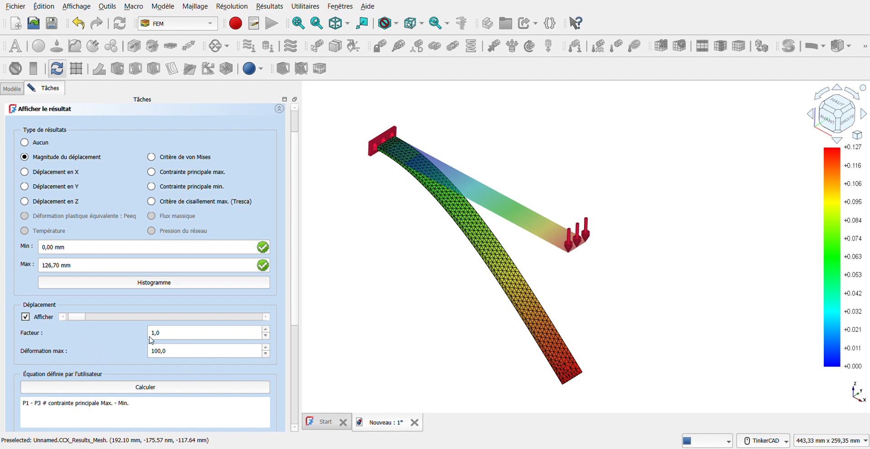
Compare deformation factors 2 and 3, return to factor 1 and close the result display
left_click(267, 330)
left_click(267, 330)
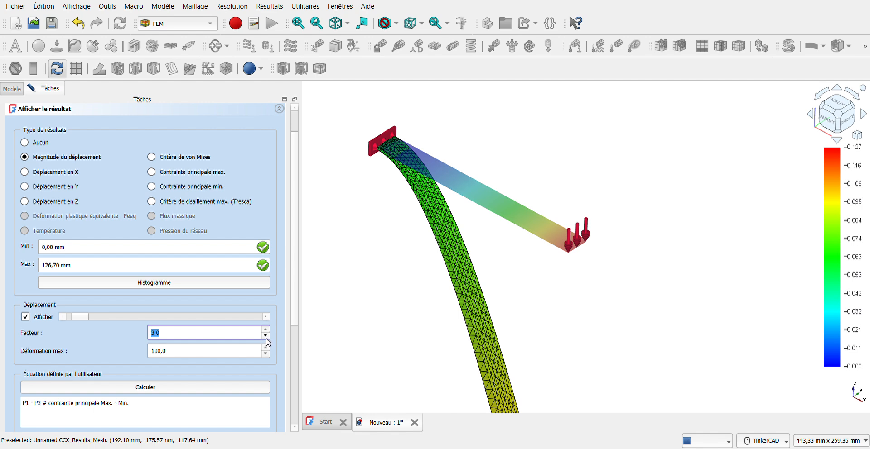
left_click(266, 337)
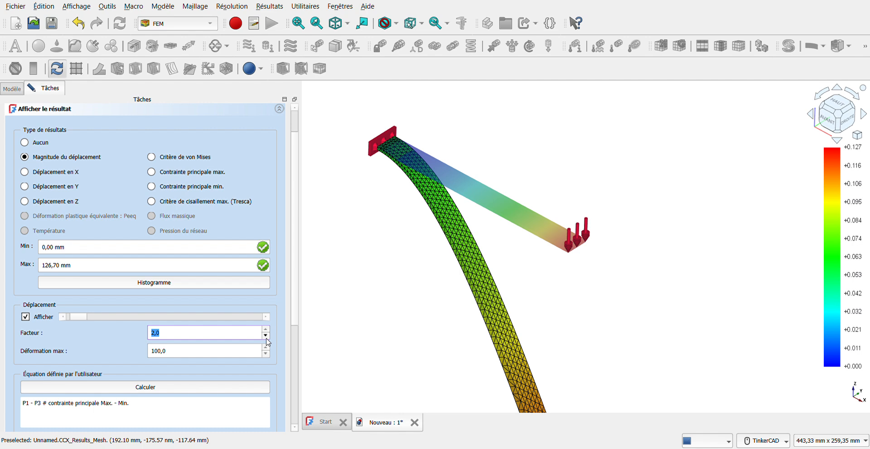
left_click(266, 338)
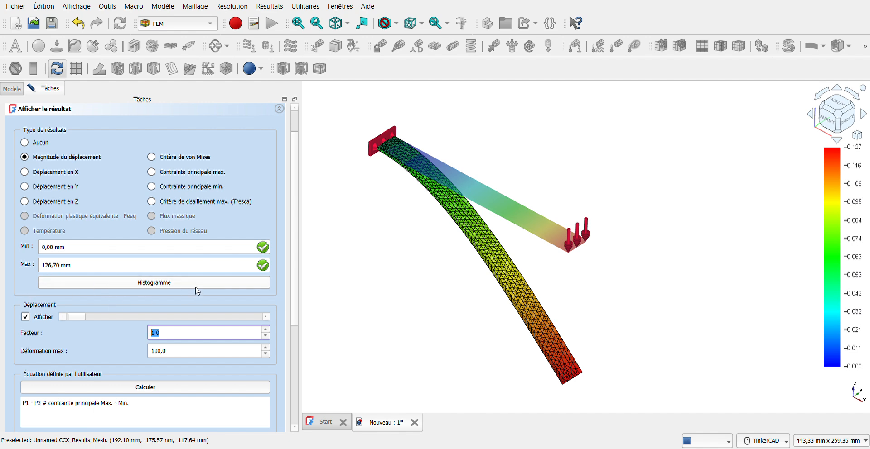
scroll(149, 204, "up", 1)
left_click(150, 120)
left_click(167, 201, "ctrl")
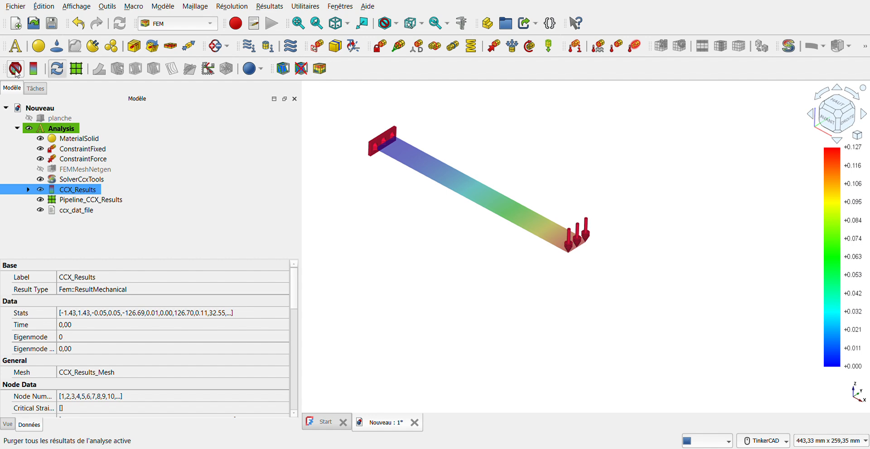
Purge the CalculiX results and review the planche box dimensions without changing them
left_click(17, 70)
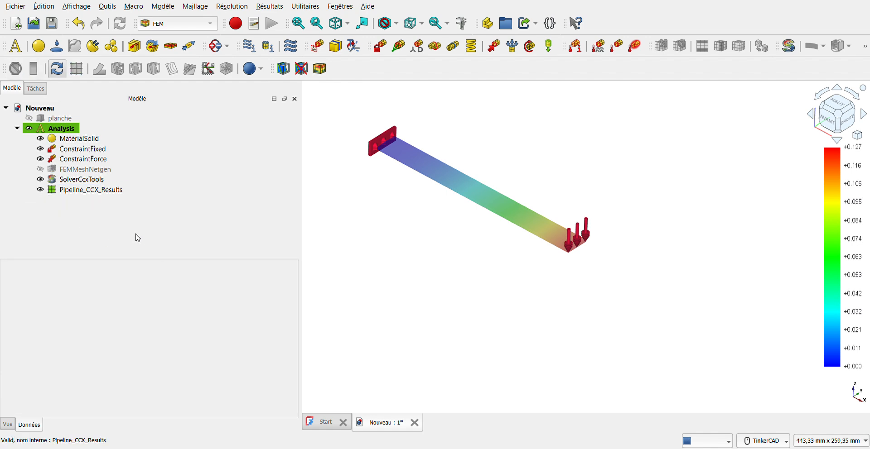
left_click(30, 119)
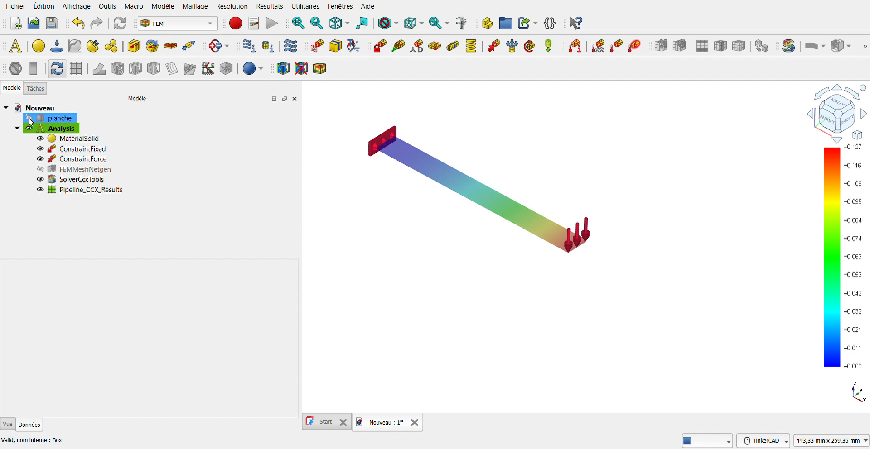
left_click(30, 122)
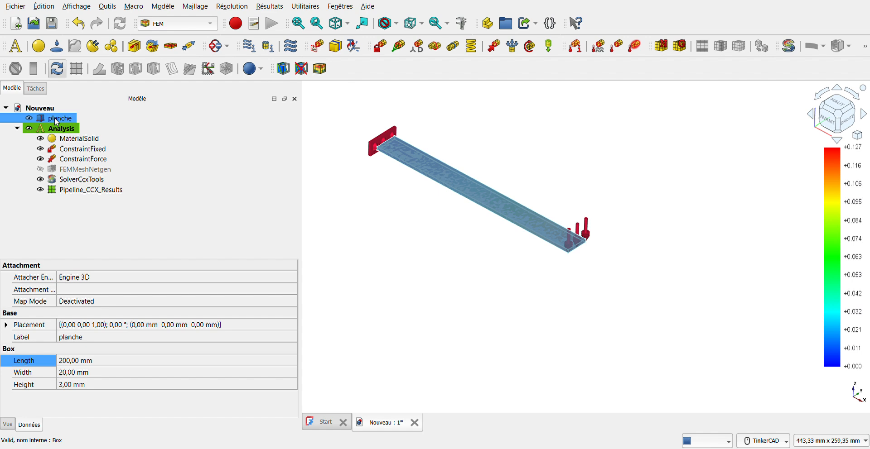
double_click(57, 118)
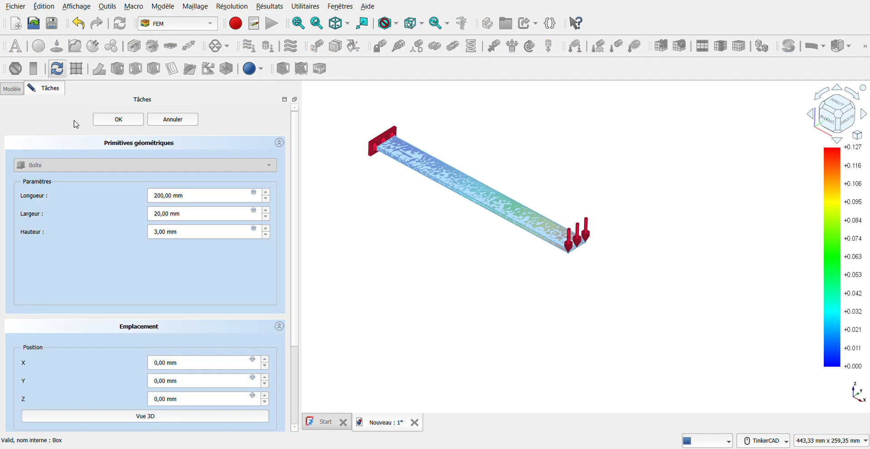
left_click(181, 122)
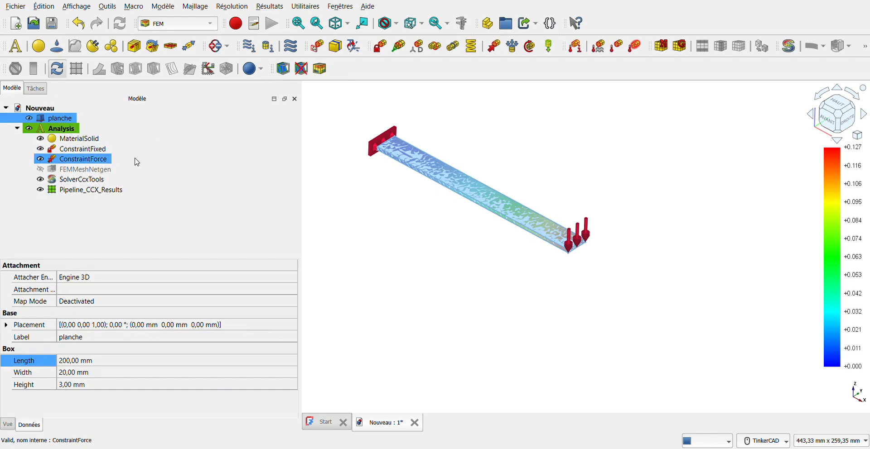
Review the MaterialSolid ABS material settings and cancel unchanged
left_click(84, 144)
double_click(84, 140)
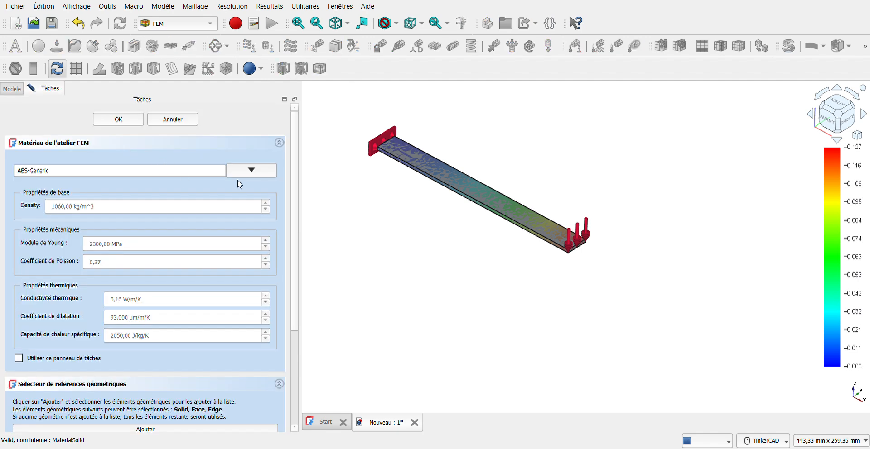
left_click(182, 121)
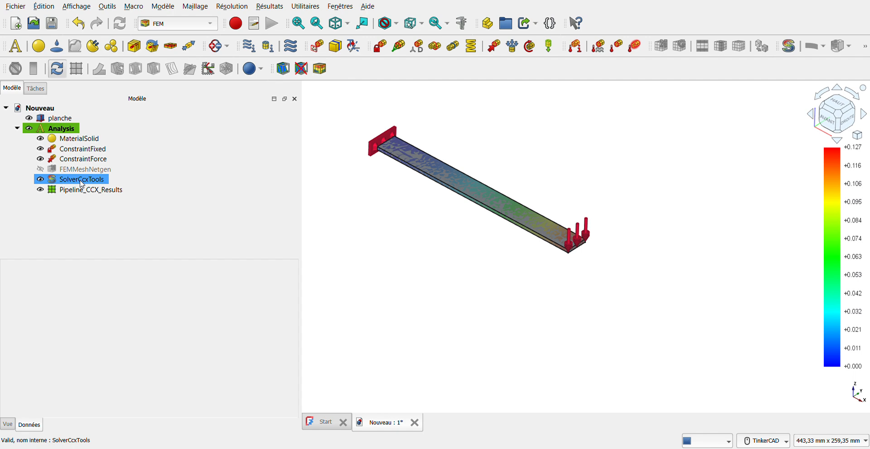
double_click(79, 183)
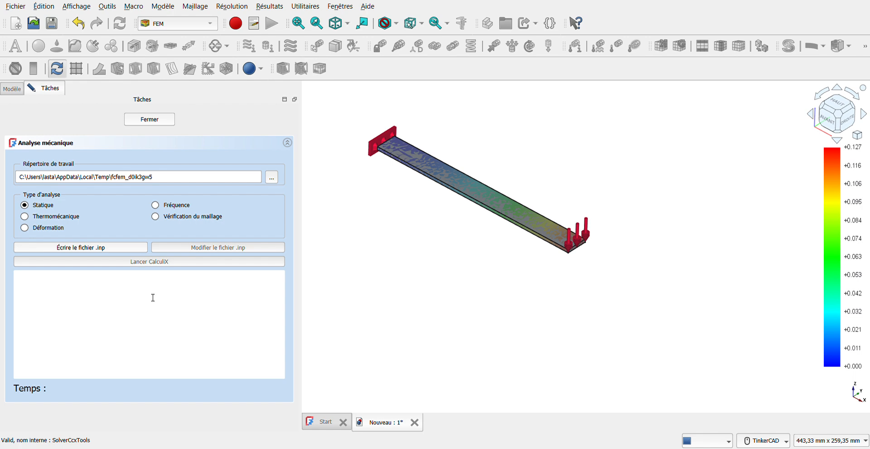
left_click(152, 120)
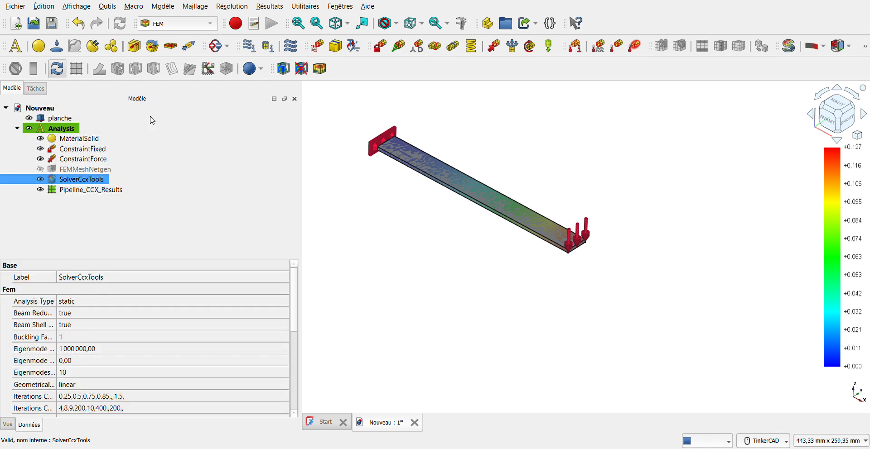